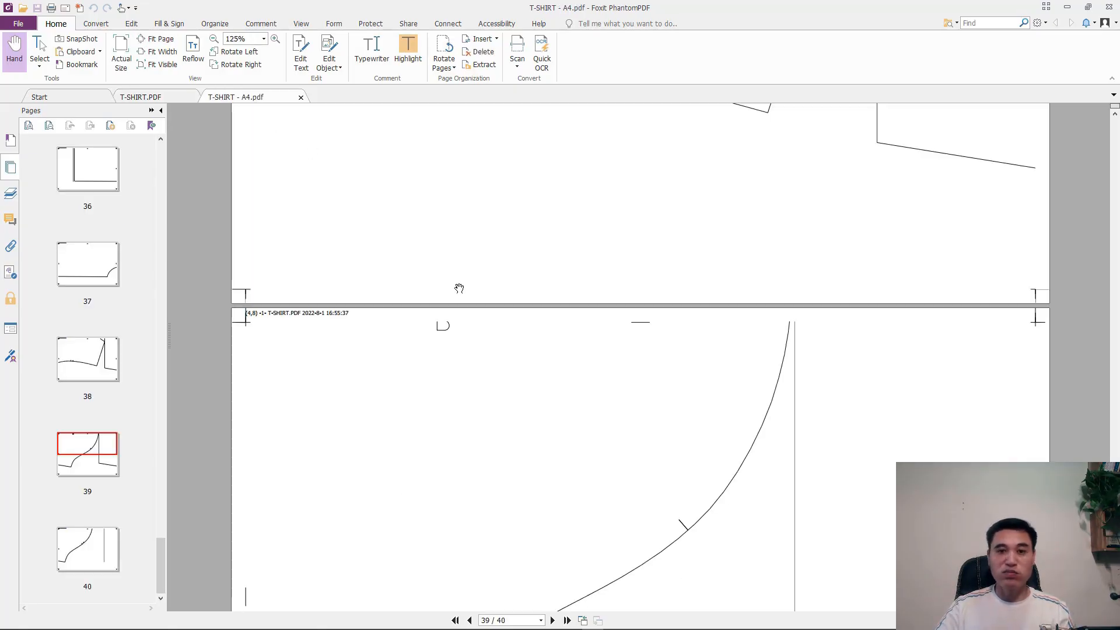
- Switch to Marker Making and send the open marker A9SV-VC-MX2-150 to the plotter
{"action": "left_click", "coordinate": [529, 622]}
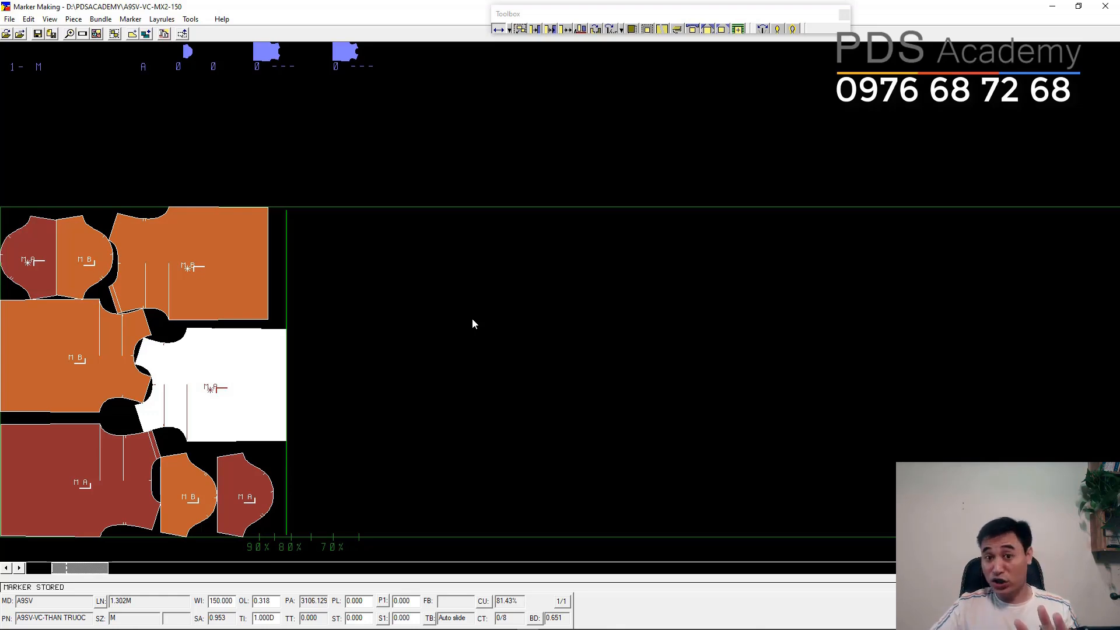
{"action": "left_click", "coordinate": [10, 19]}
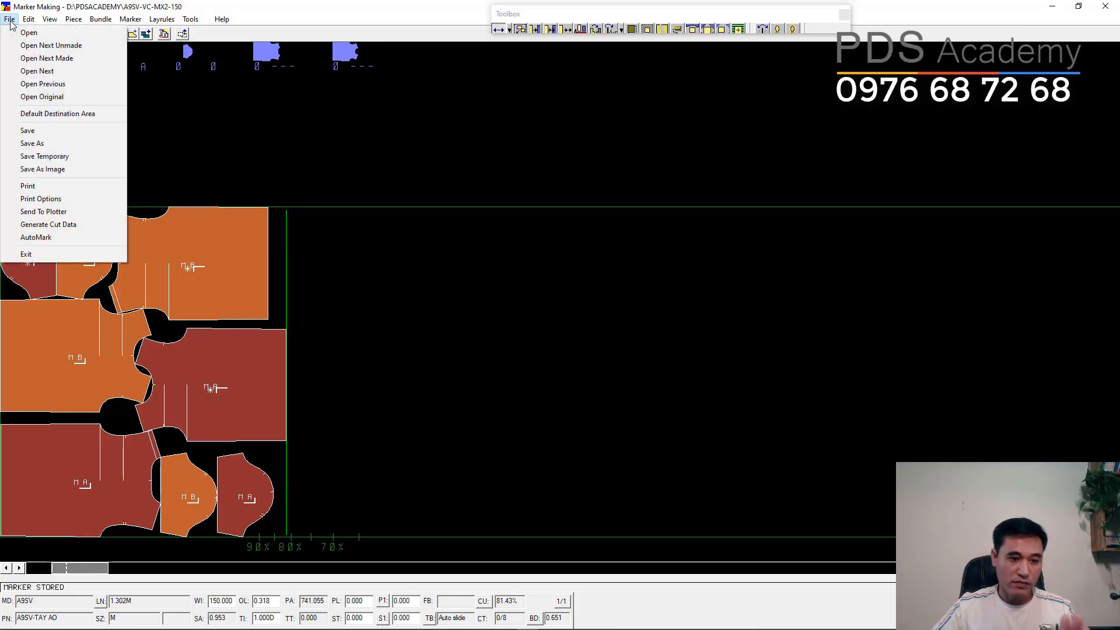
{"action": "left_click", "coordinate": [56, 213]}
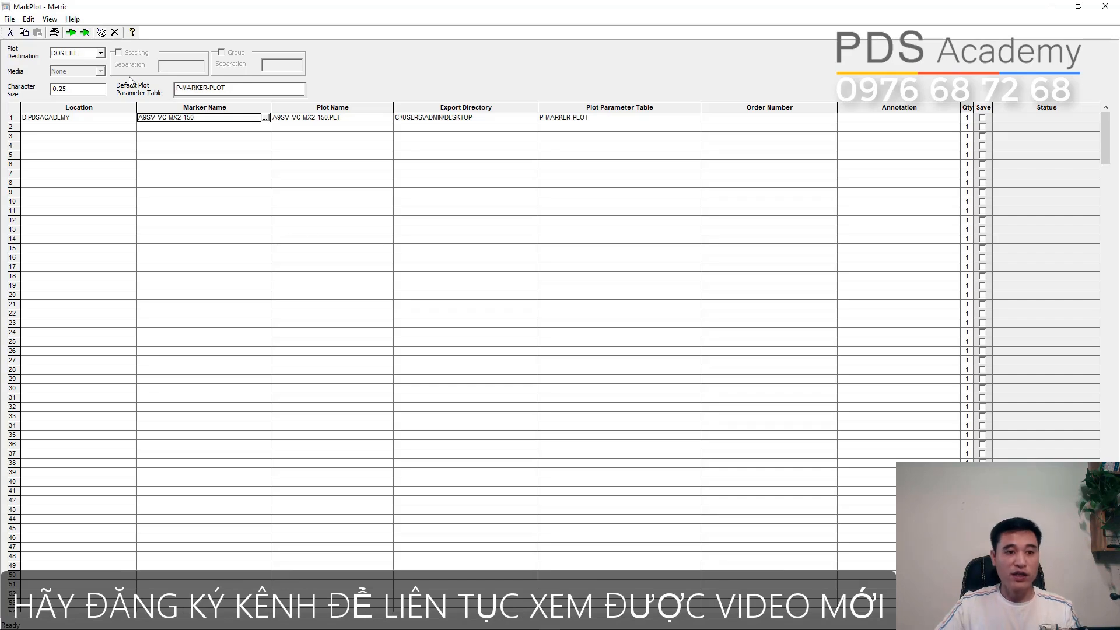
- Set the default destination directory in the marker plot options to the Desktop folder and check the marker's export directory
{"action": "left_click", "coordinate": [49, 19]}
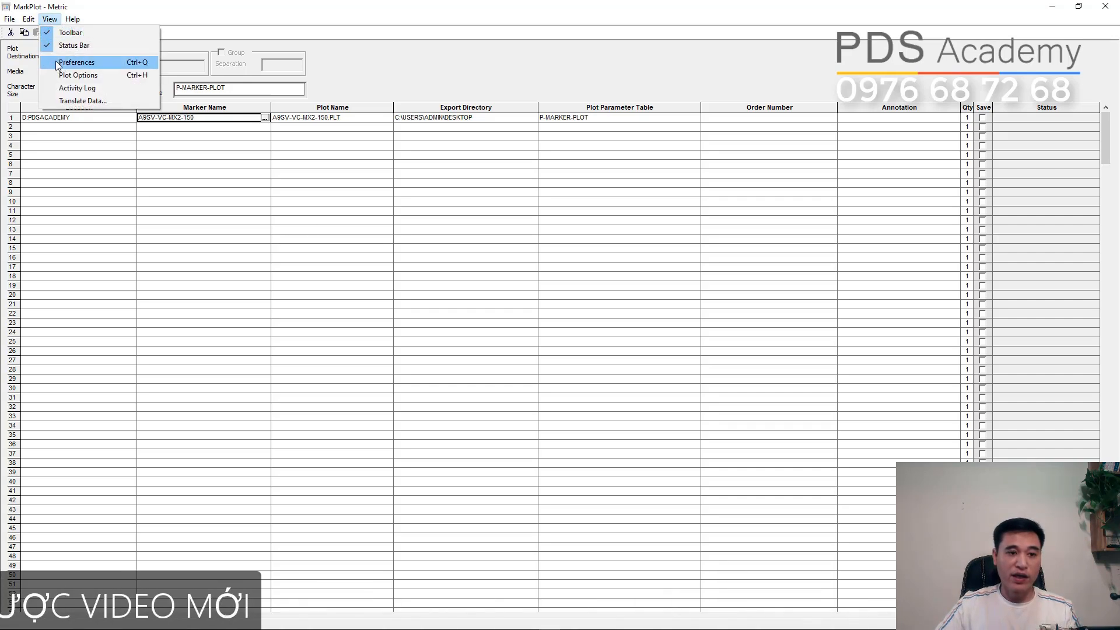
{"action": "left_click", "coordinate": [61, 80]}
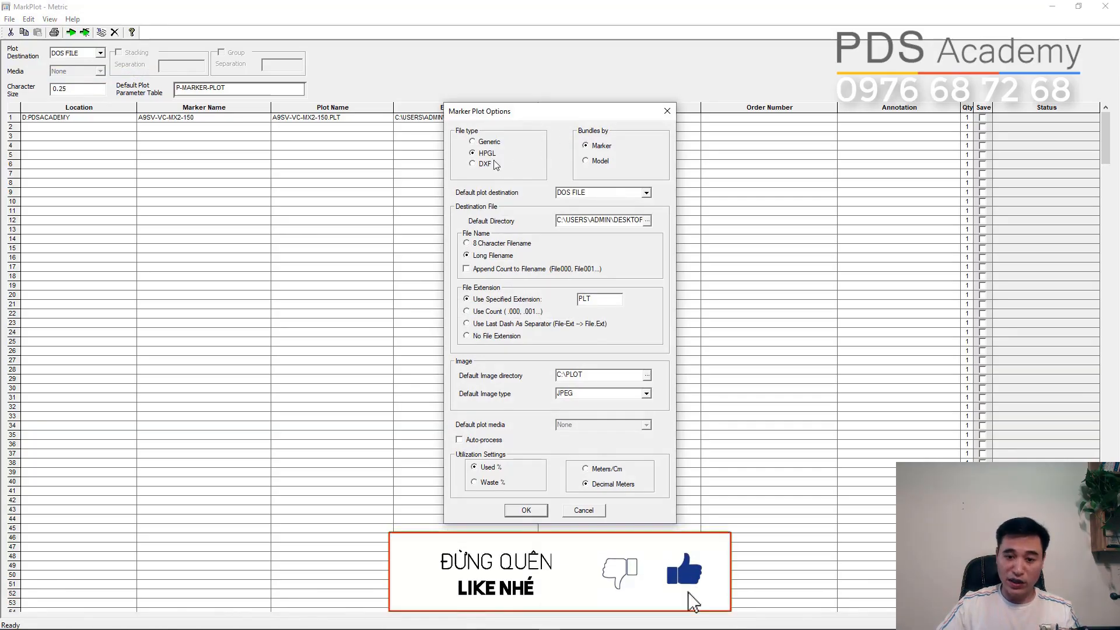
{"action": "left_click", "coordinate": [647, 221]}
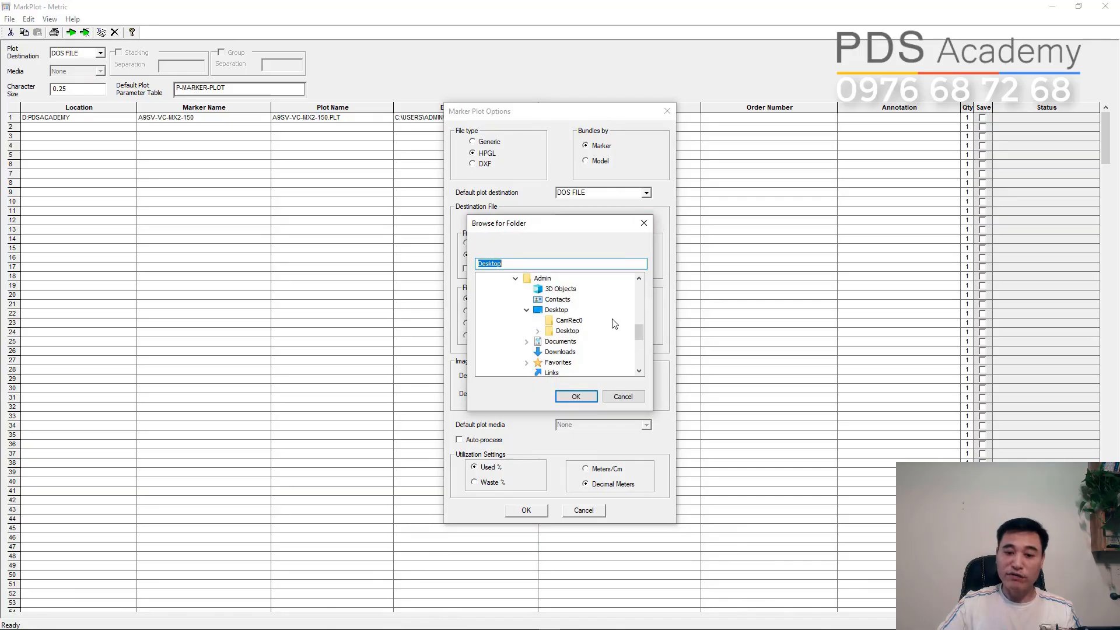
{"action": "mouse_move", "coordinate": [639, 330]}
{"action": "left_mouse_down"}
{"action": "mouse_move", "coordinate": [639, 343]}
{"action": "mouse_move", "coordinate": [639, 325]}
{"action": "left_mouse_up"}
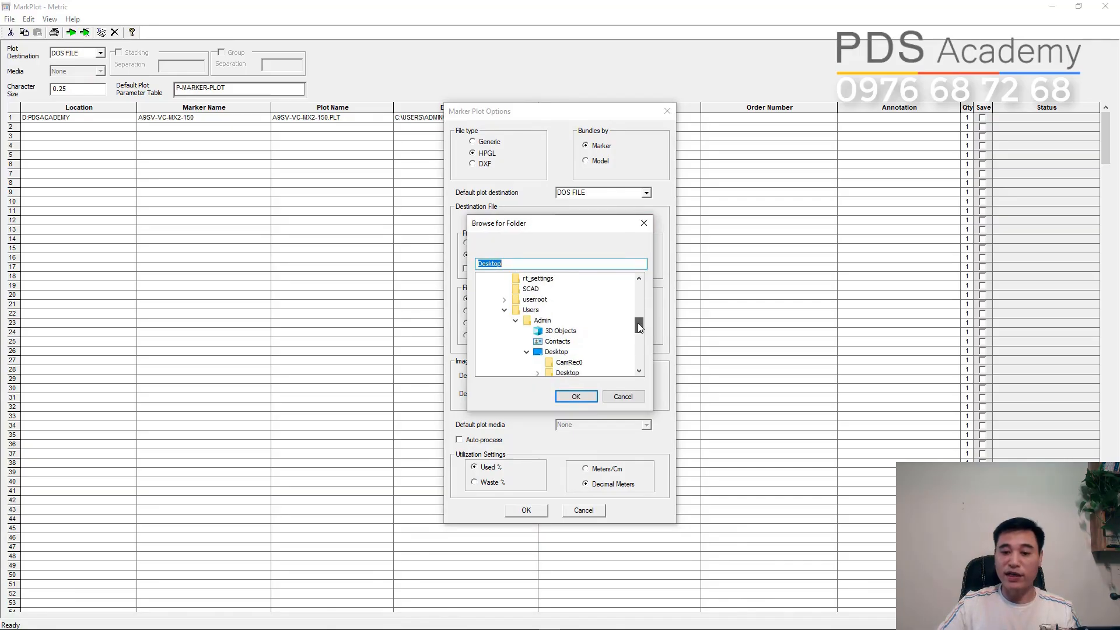
{"action": "left_click", "coordinate": [564, 352]}
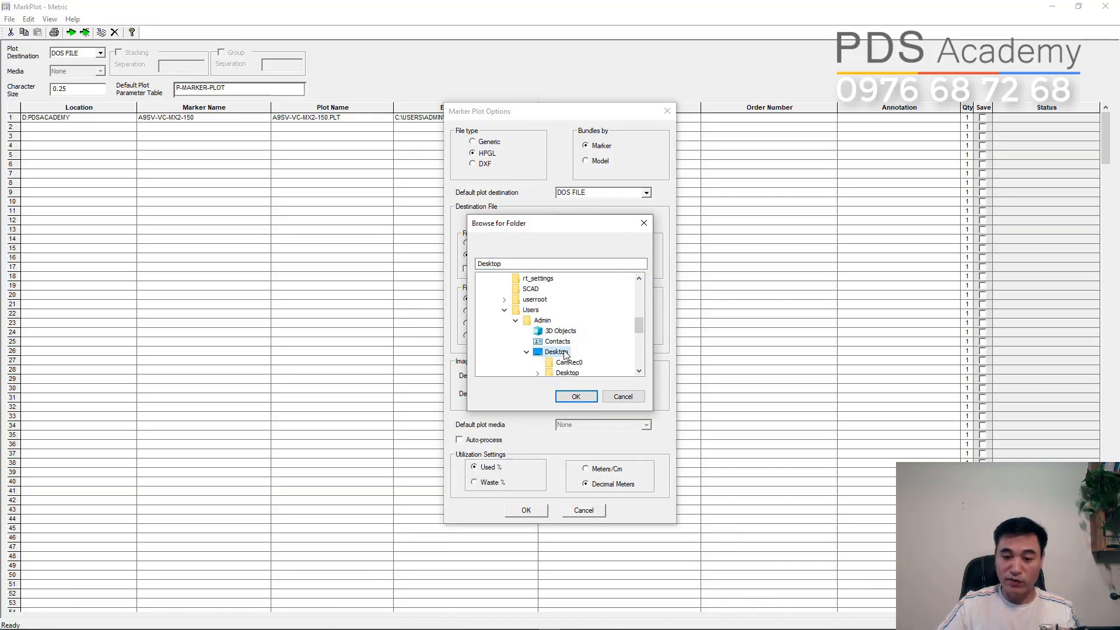
{"action": "left_click_drag", "start_coordinate": [640, 324], "coordinate": [640, 332]}
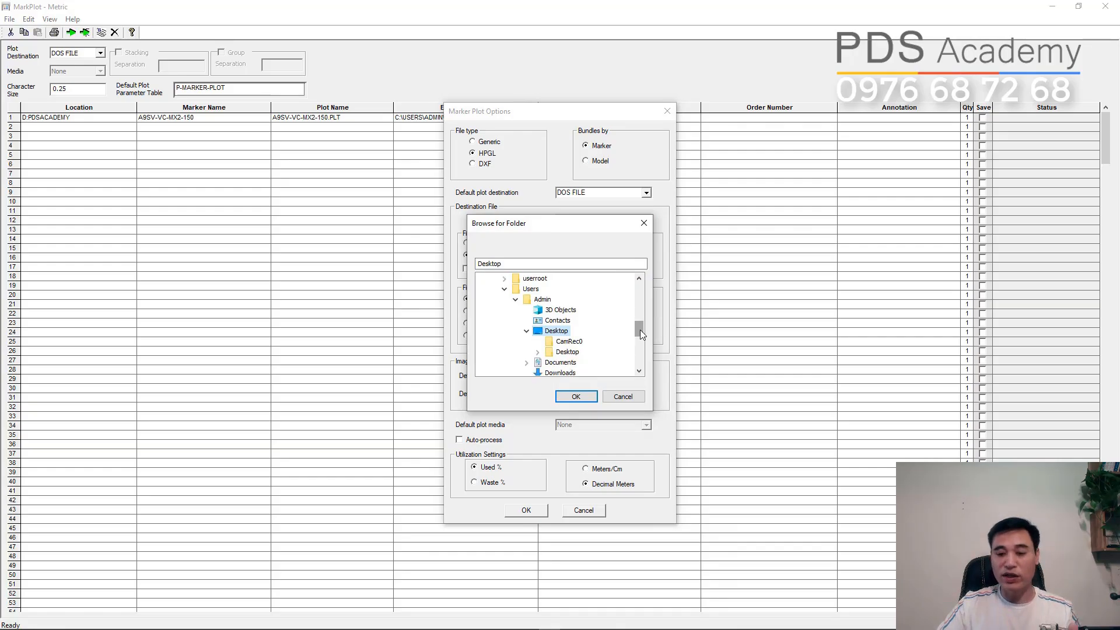
{"action": "left_click", "coordinate": [576, 397]}
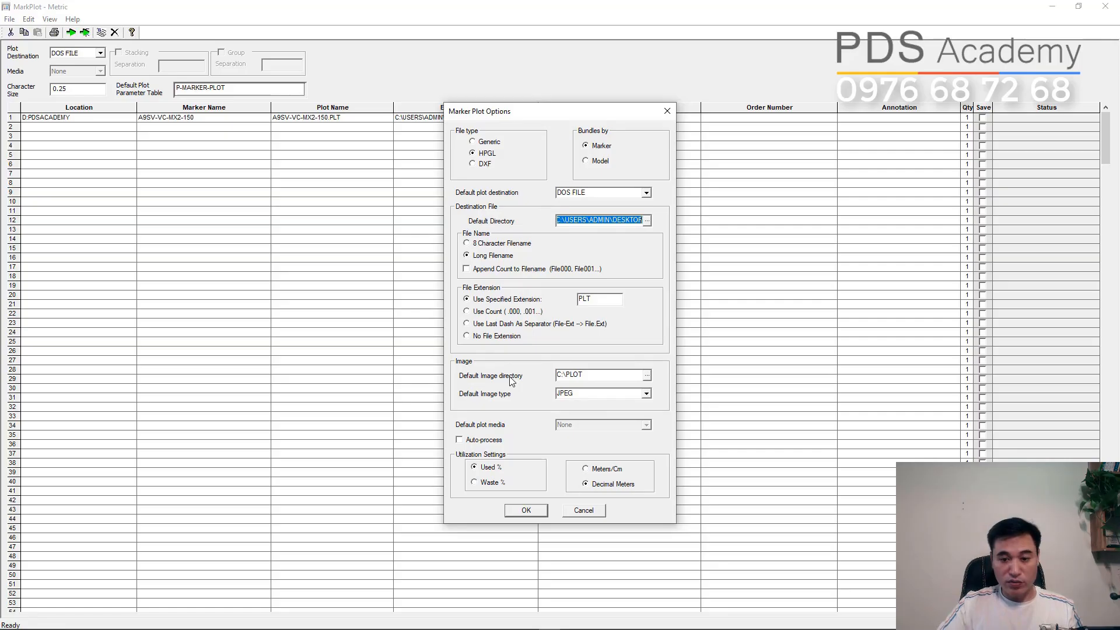
{"action": "left_click", "coordinate": [519, 511]}
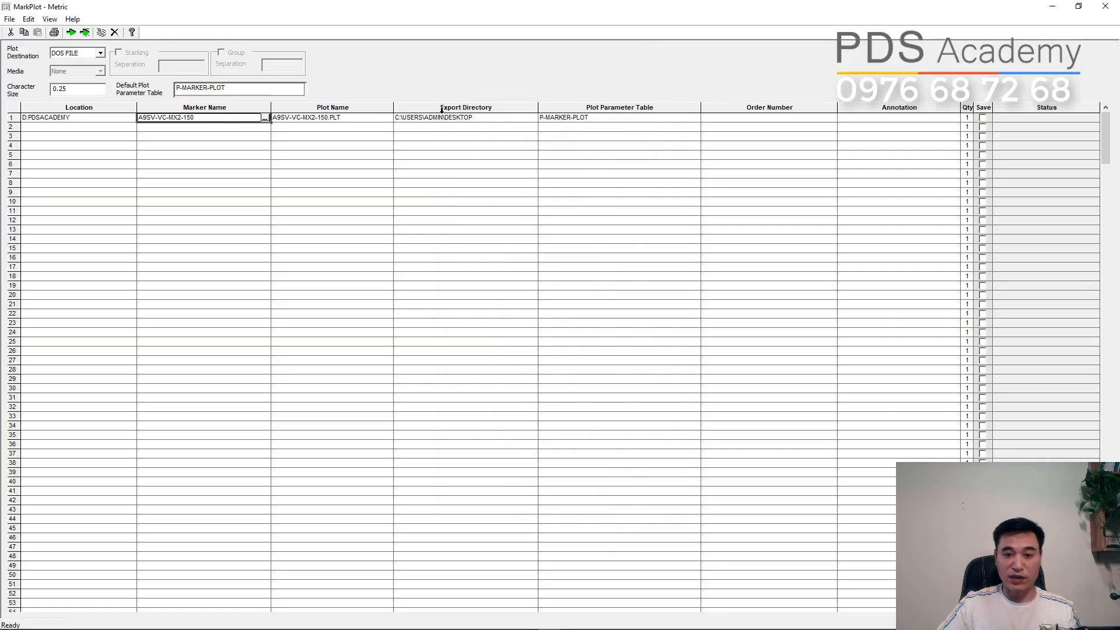
{"action": "left_click", "coordinate": [406, 119]}
{"action": "left_click", "coordinate": [407, 120]}
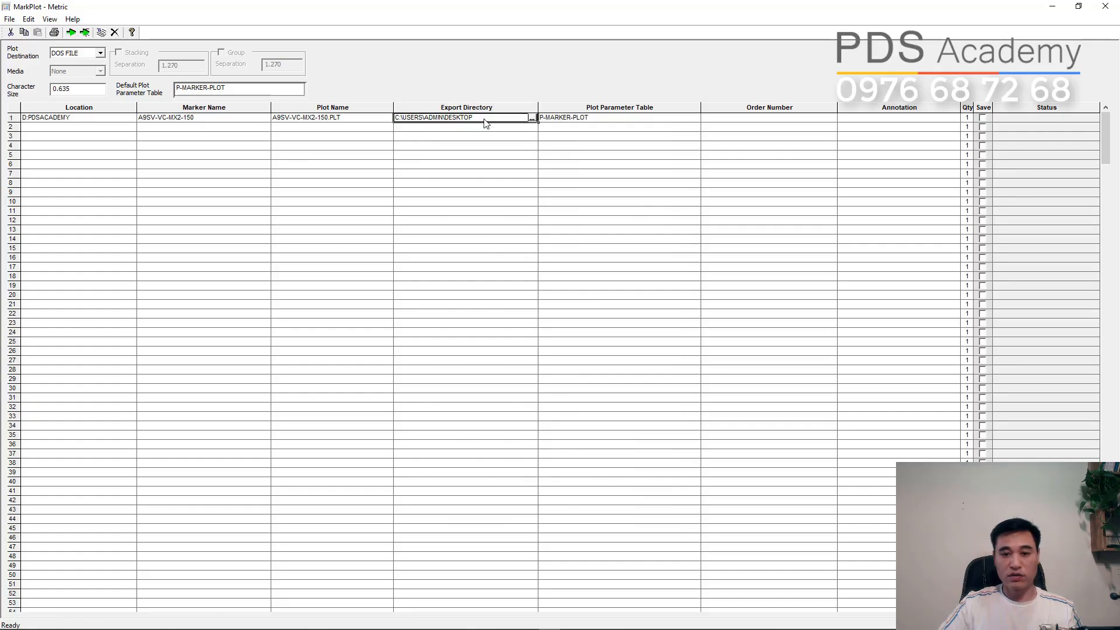
- Assign the IN MAU annotation from the PDSACADEMY storage area to the marker's plot row
{"action": "left_click", "coordinate": [910, 119]}
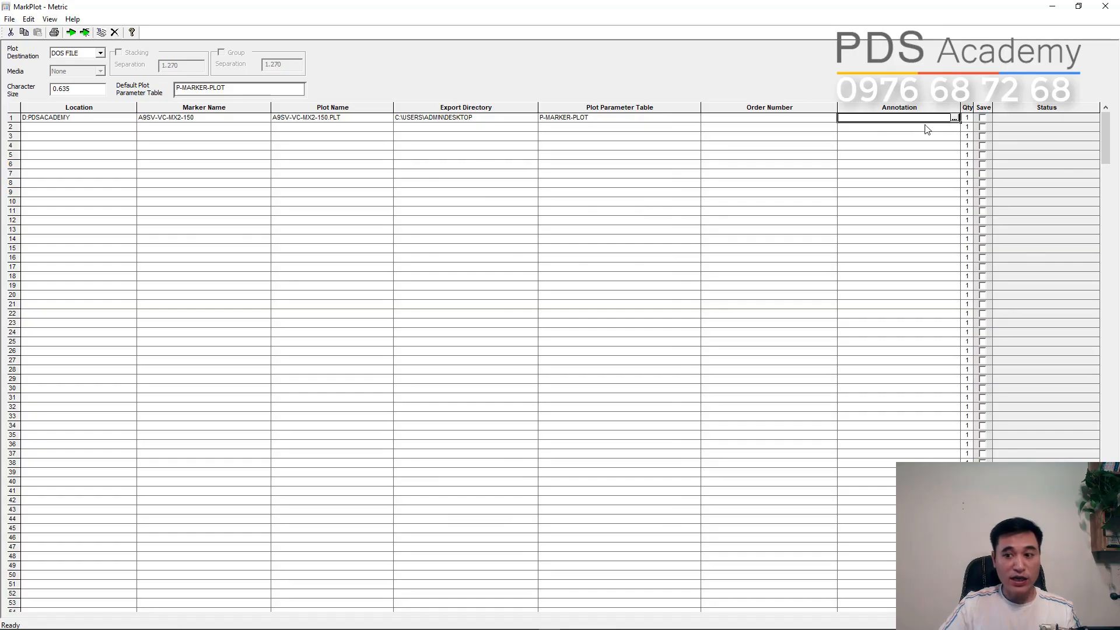
{"action": "left_click", "coordinate": [954, 119]}
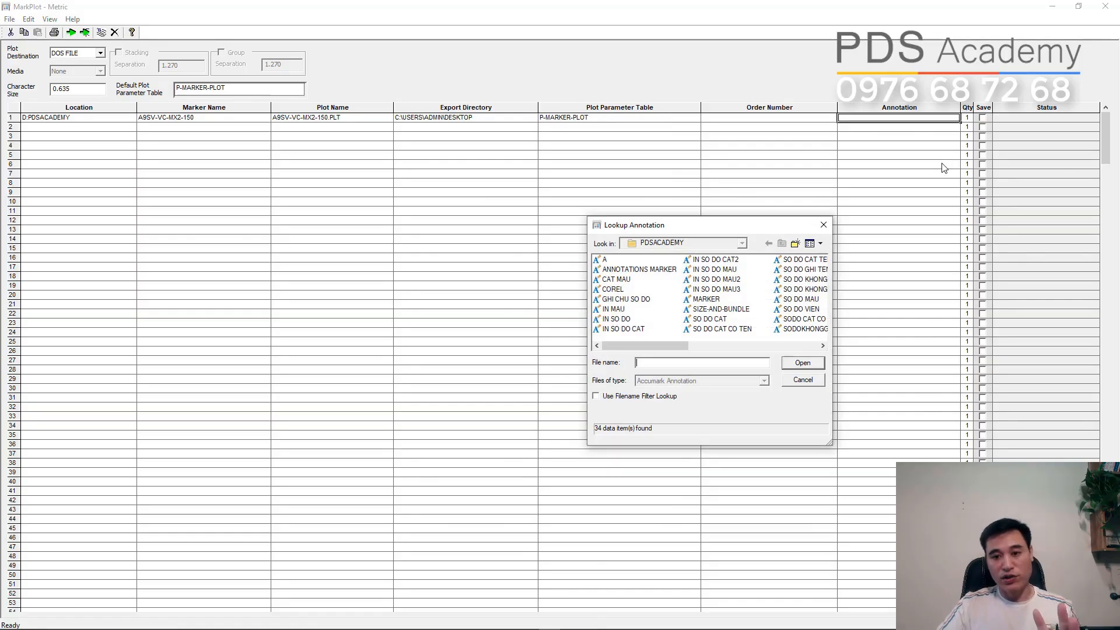
{"action": "left_click_drag", "start_coordinate": [687, 229], "coordinate": [507, 231]}
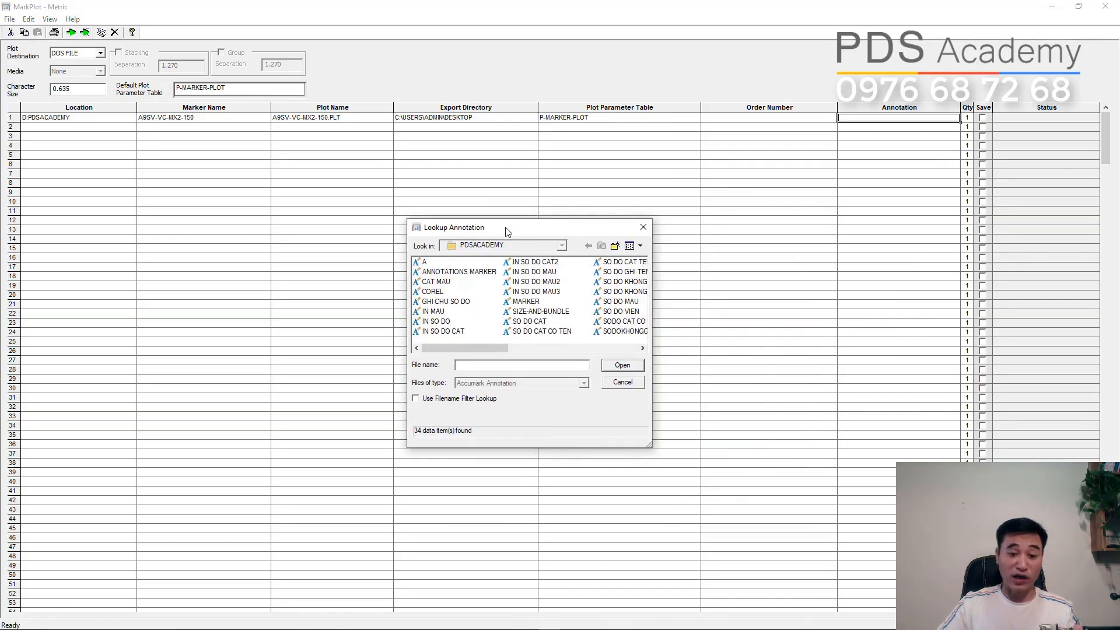
{"action": "left_click", "coordinate": [442, 312]}
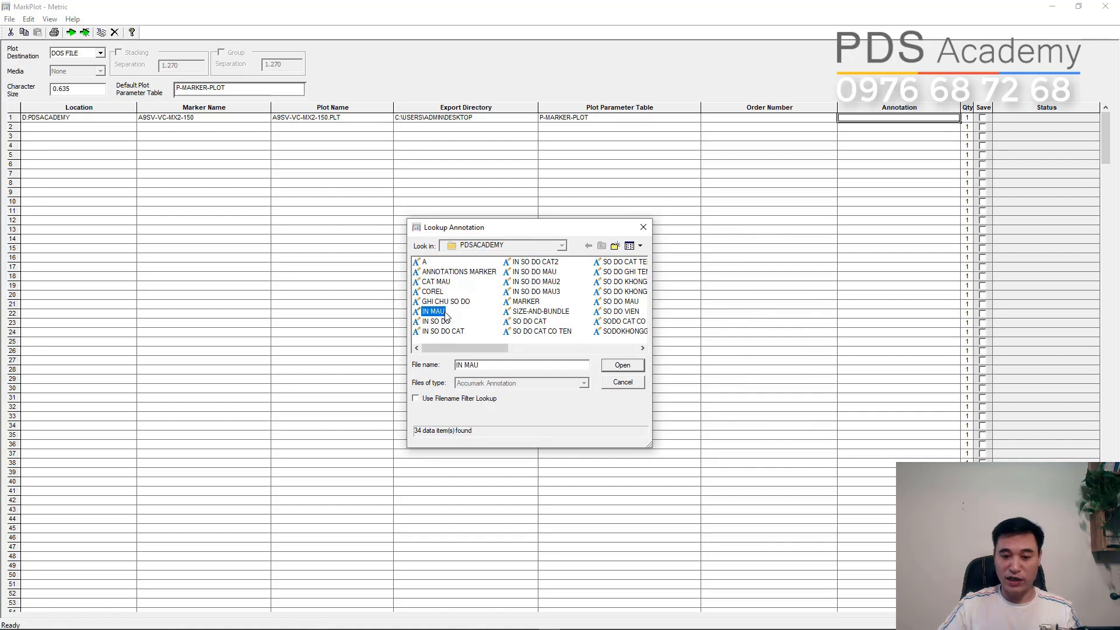
{"action": "left_click", "coordinate": [622, 365]}
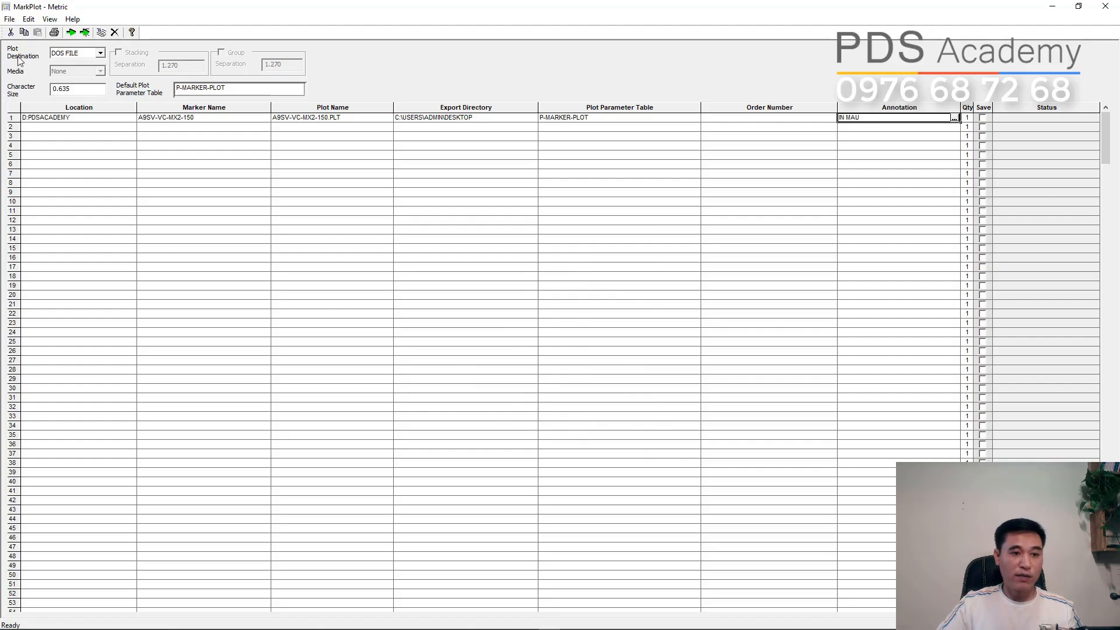
- Choose DOS FILE as the plot destination and process the marker plot
{"action": "left_click", "coordinate": [100, 53]}
{"action": "left_click", "coordinate": [86, 63]}
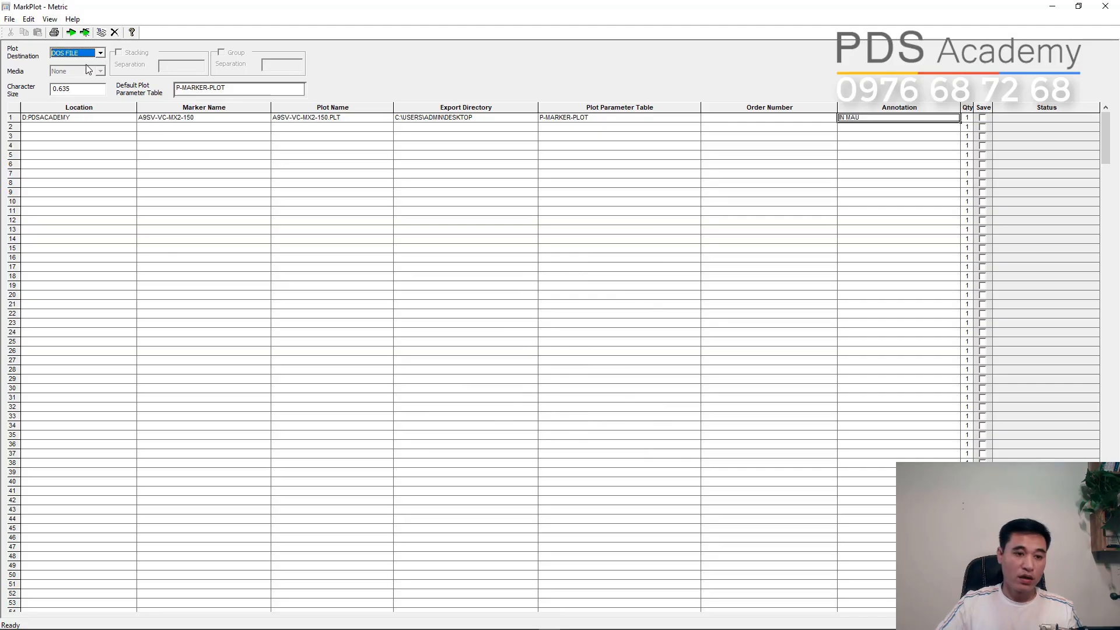
{"action": "left_click", "coordinate": [69, 35]}
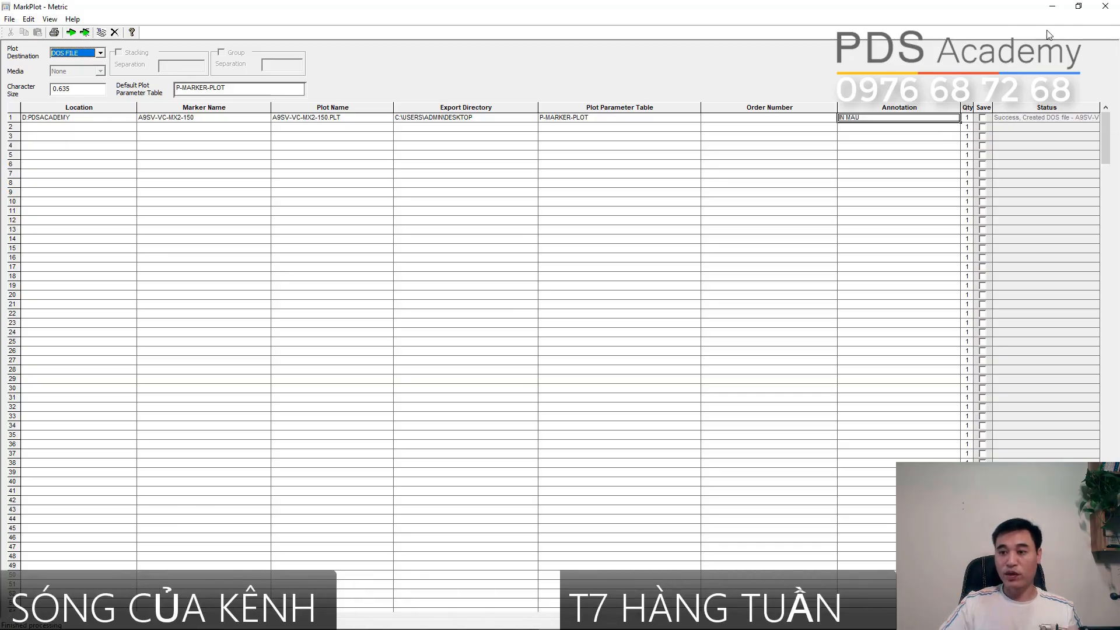
- Minimise MarkPlot, Marker Making and AccuMark Explorer and select the exported plot file on the desktop
{"action": "left_click", "coordinate": [1055, 11]}
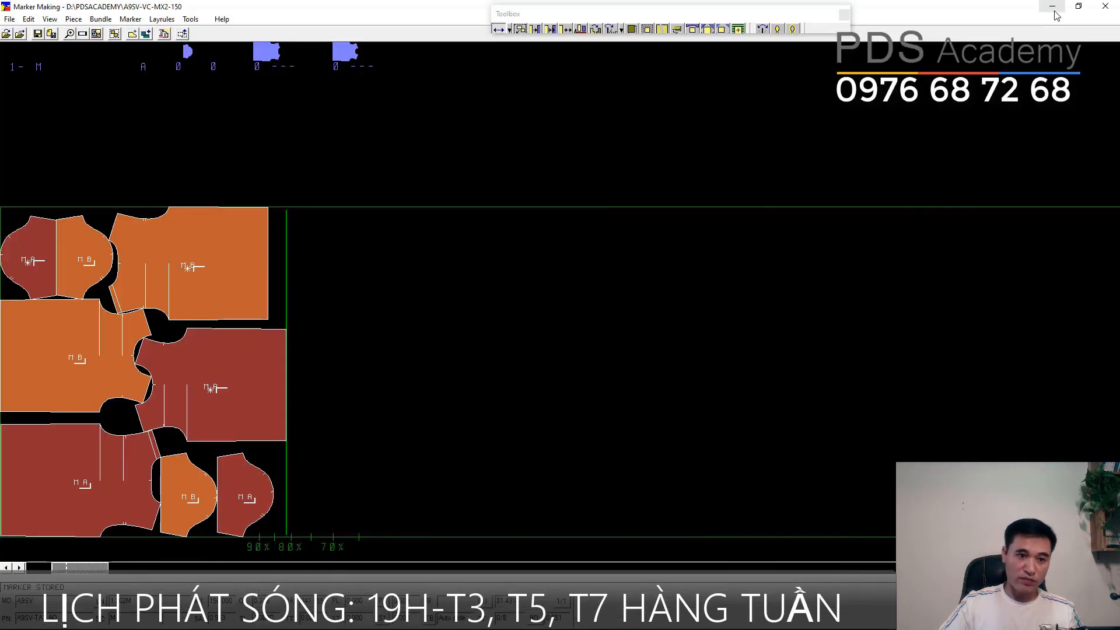
{"action": "left_click", "coordinate": [1054, 11]}
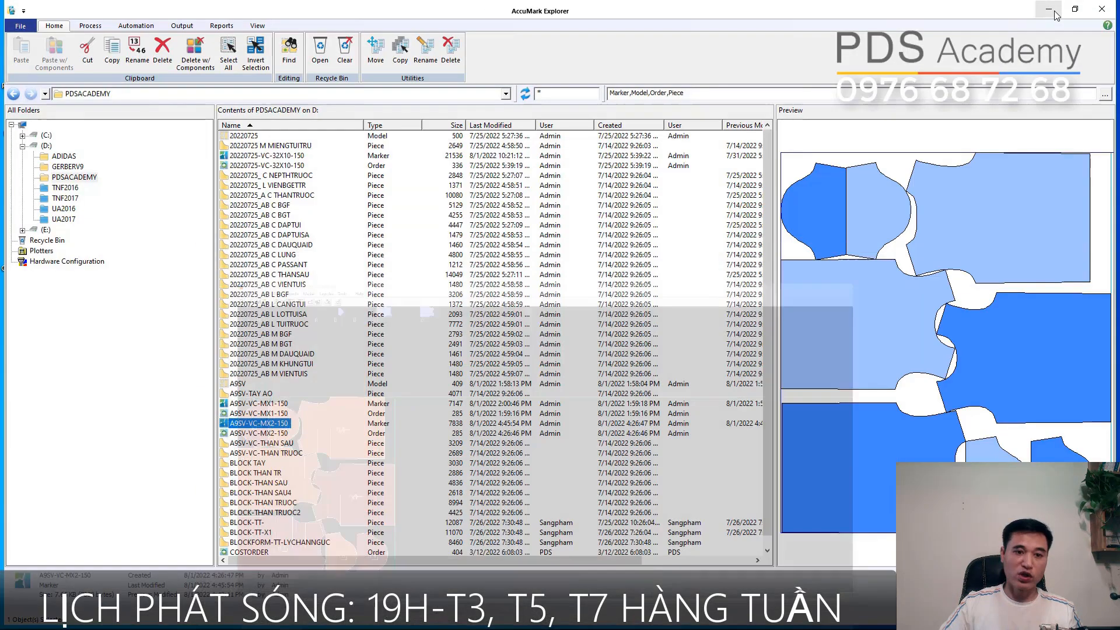
{"action": "left_click", "coordinate": [1054, 11]}
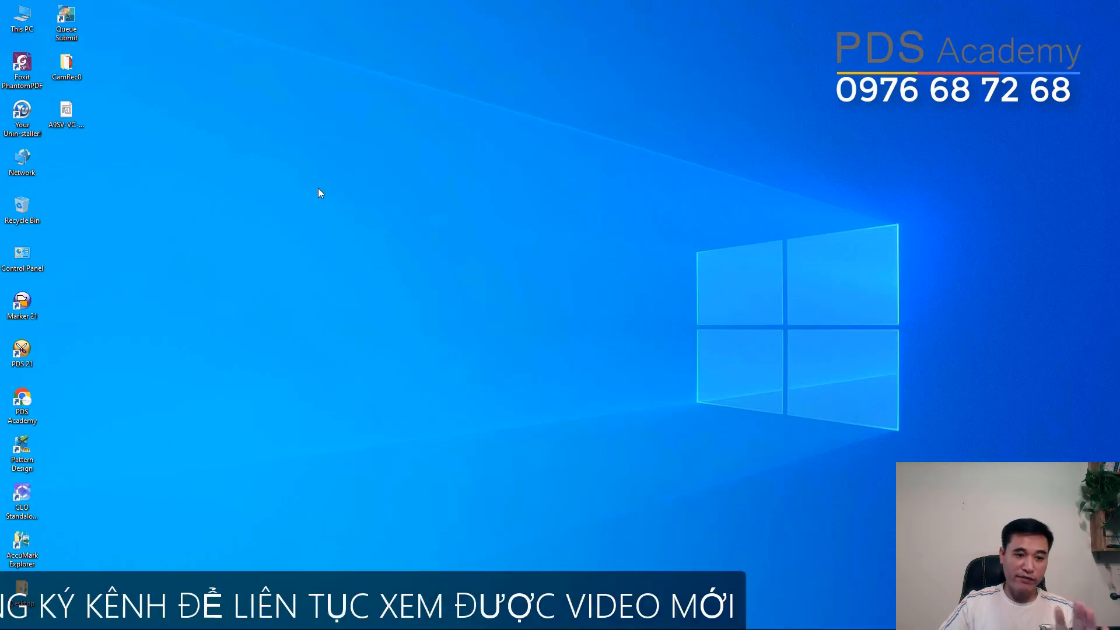
{"action": "left_click", "coordinate": [65, 119]}
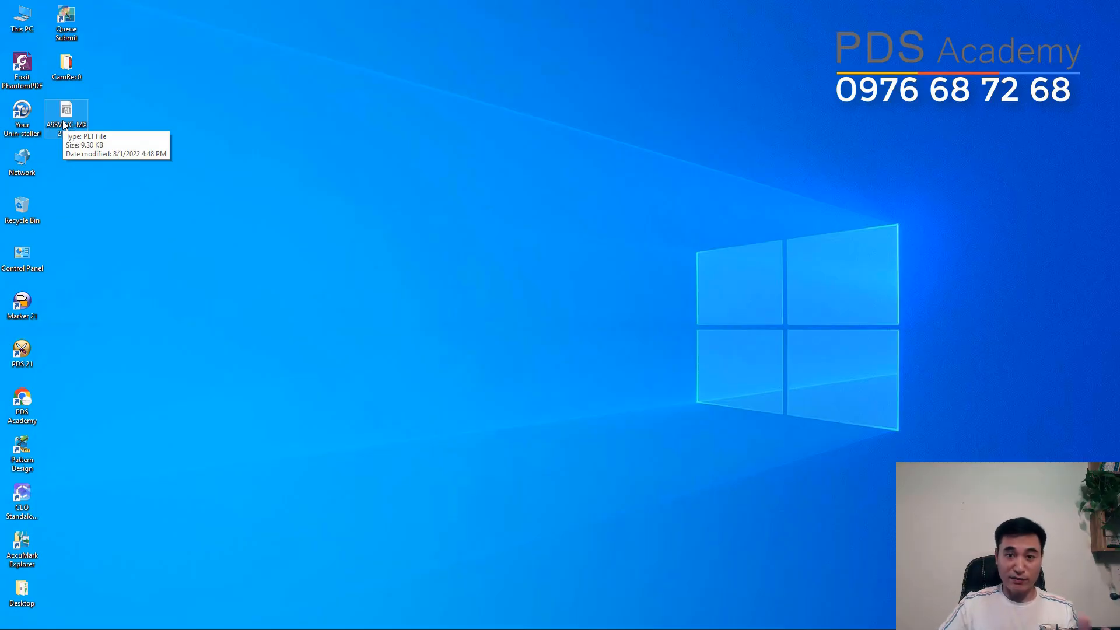
- Launch ConvertHPGL from C:\Program Files (x86)\Common Files\Gerber Technology\Convert HPGL and maximise its window
{"action": "double_click", "coordinate": [21, 20]}
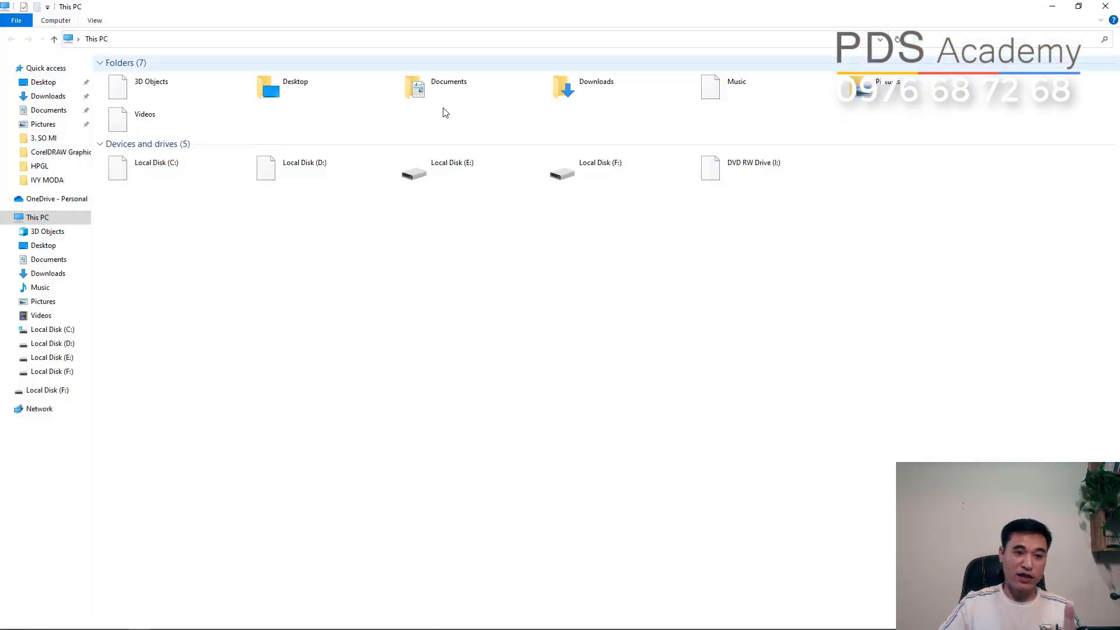
{"action": "double_click", "coordinate": [146, 169]}
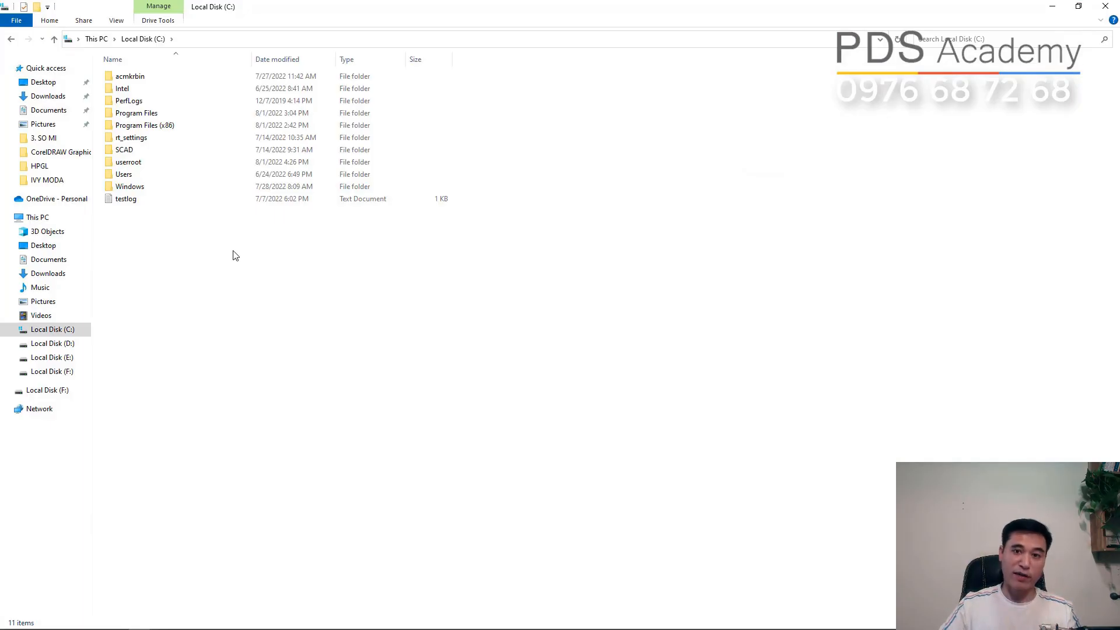
{"action": "double_click", "coordinate": [147, 125]}
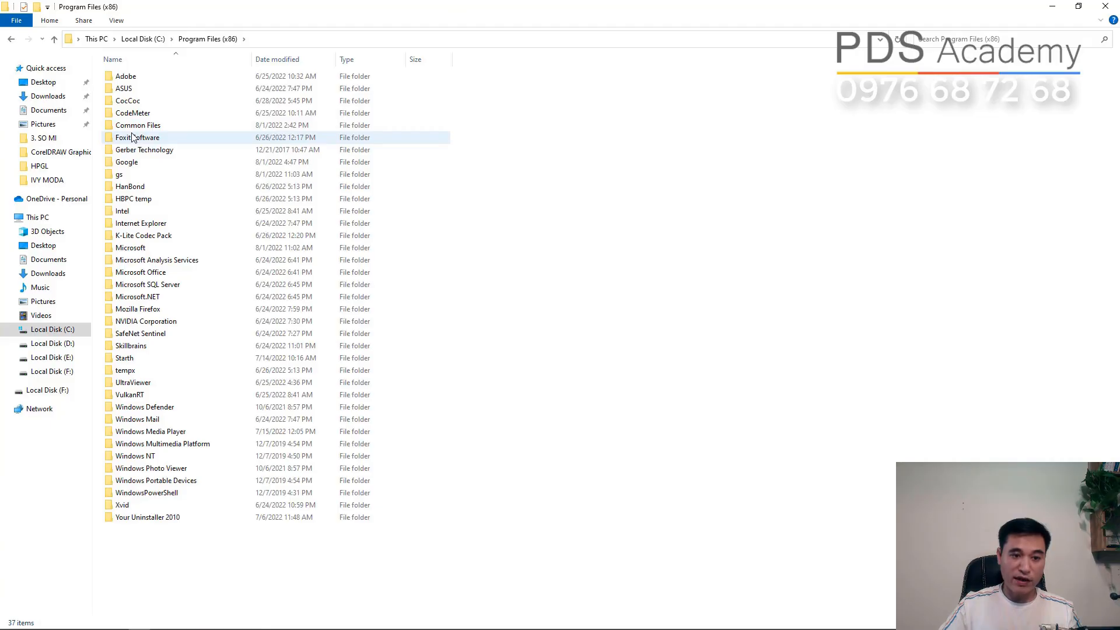
{"action": "double_click", "coordinate": [140, 127]}
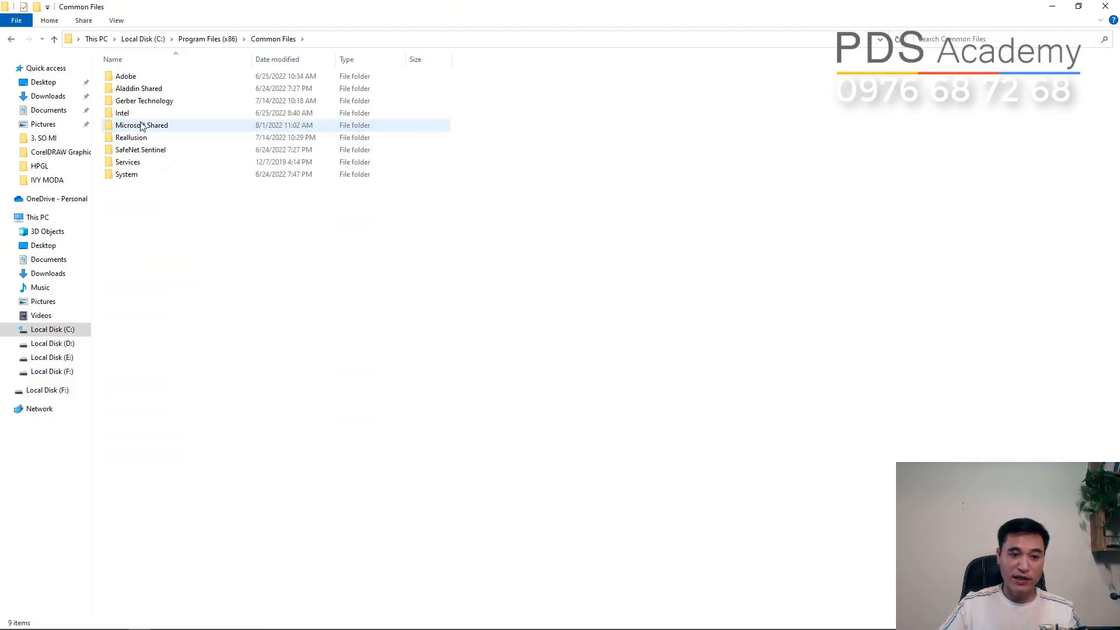
{"action": "double_click", "coordinate": [140, 100]}
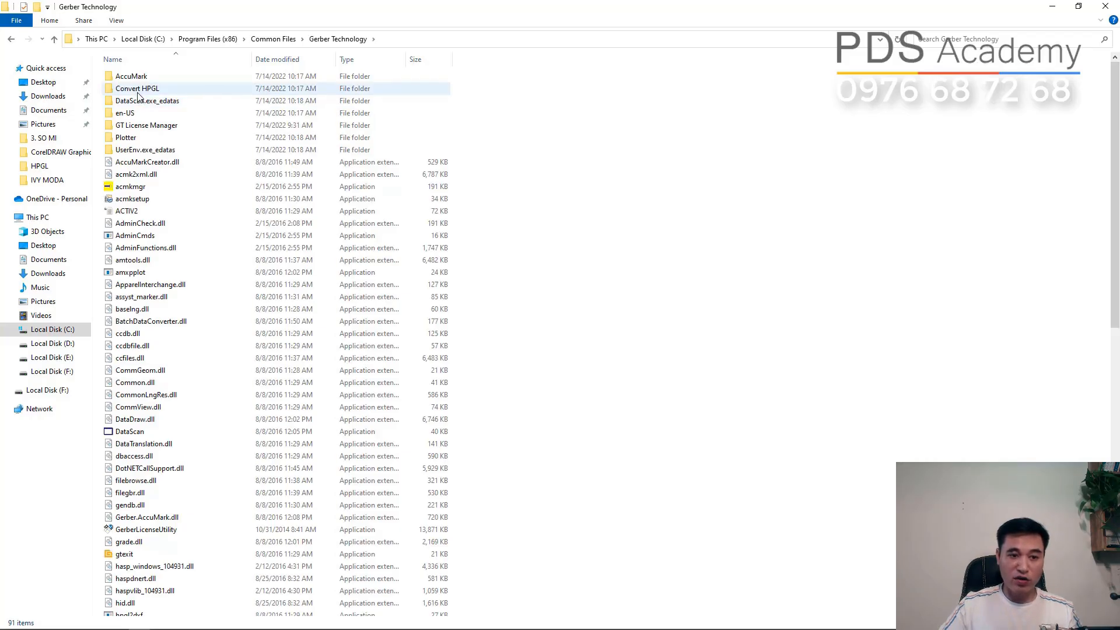
{"action": "double_click", "coordinate": [137, 92]}
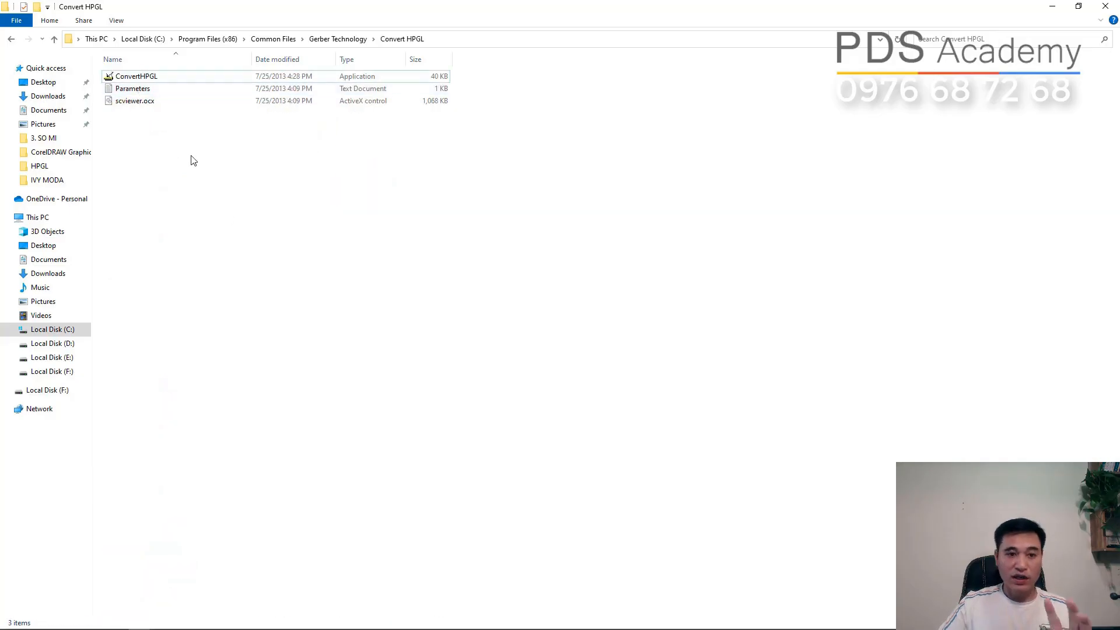
{"action": "double_click", "coordinate": [133, 77]}
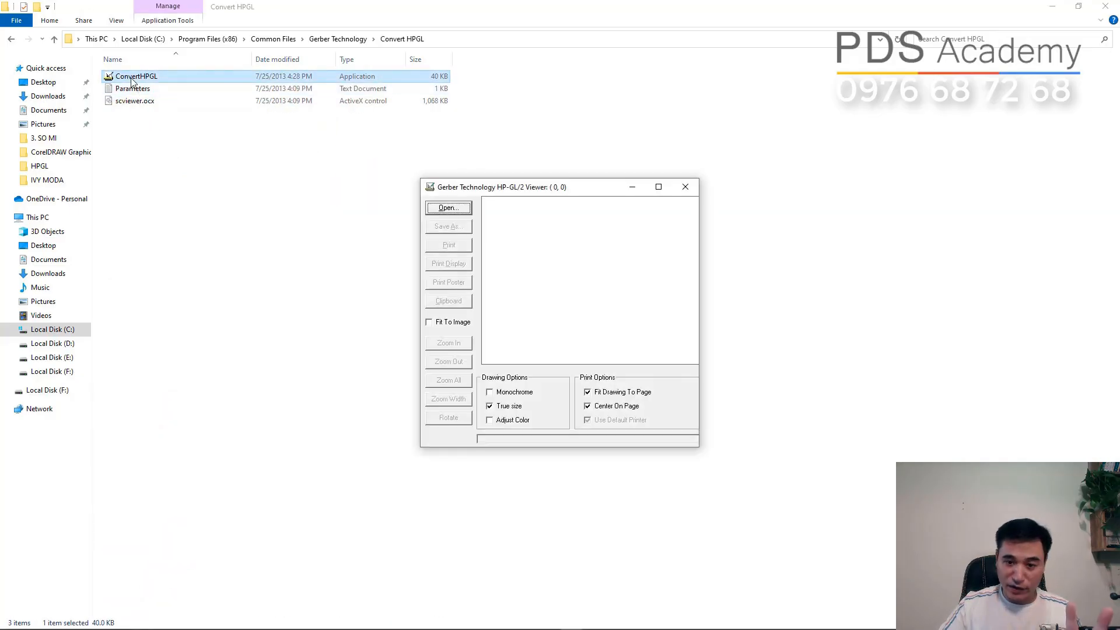
{"action": "left_click", "coordinate": [659, 187]}
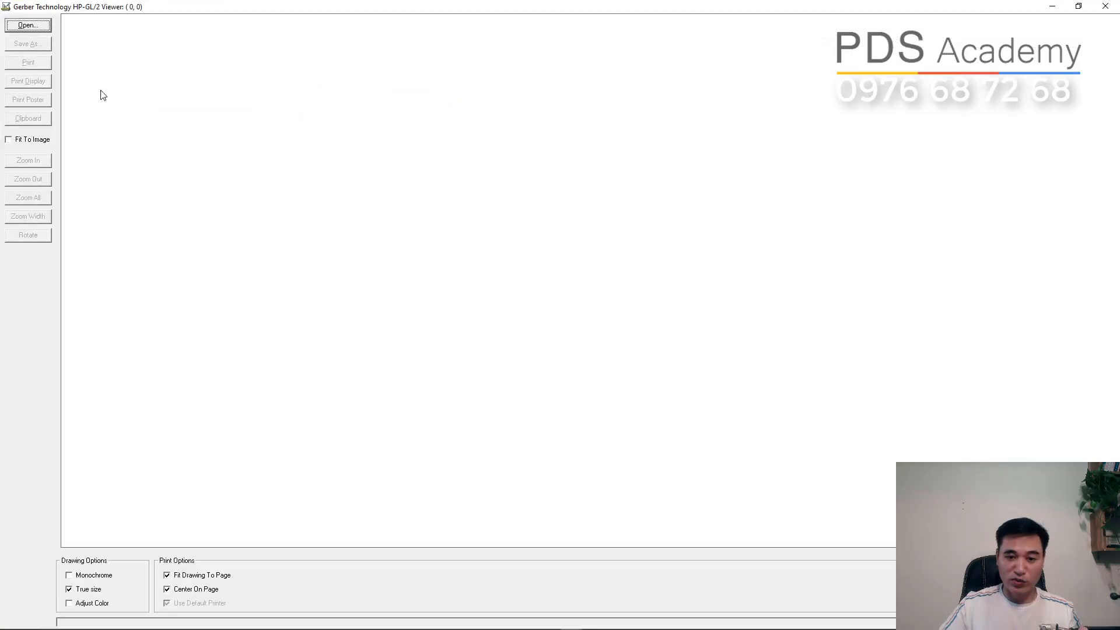
- Open the HPGL plot file A9SV-VC-MX2-150 from the Desktop folder in the viewer
{"action": "left_click", "coordinate": [27, 25]}
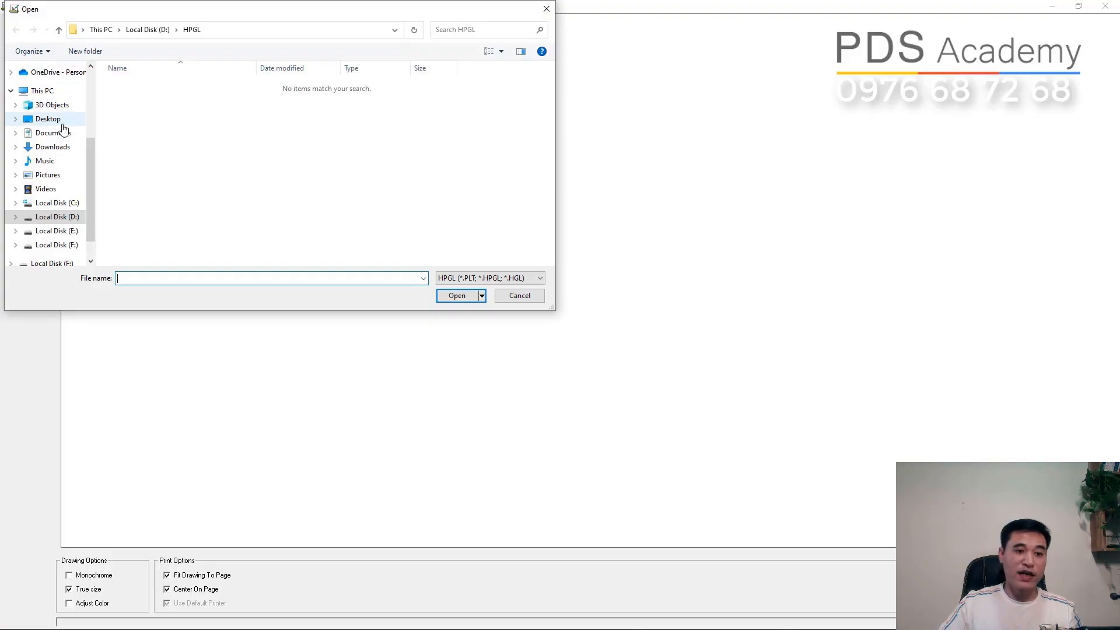
{"action": "left_click", "coordinate": [58, 120]}
{"action": "left_click", "coordinate": [267, 95]}
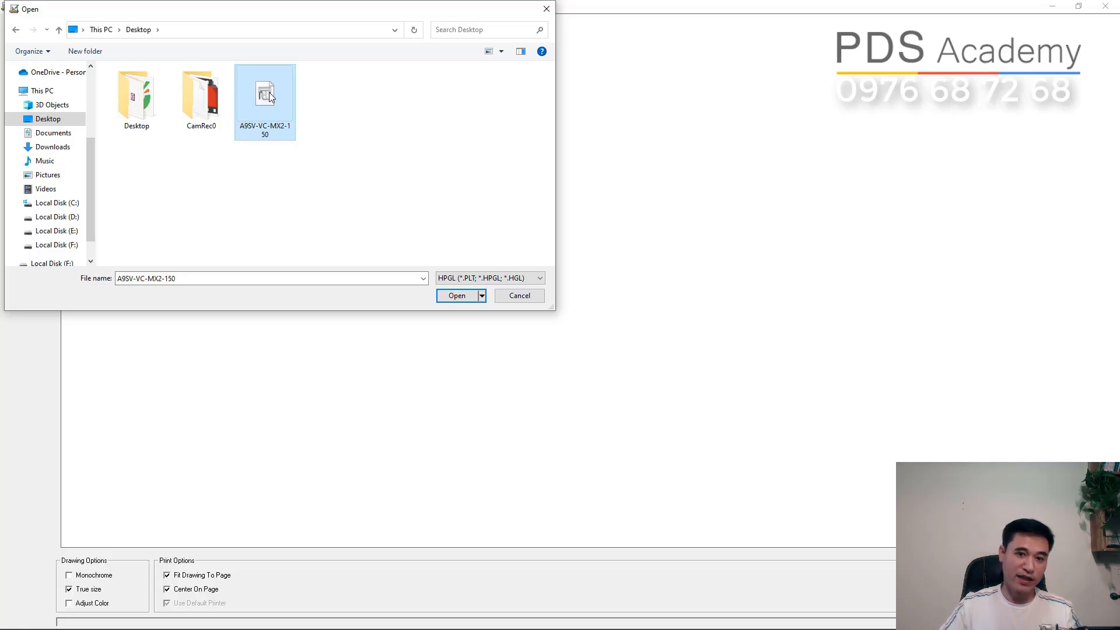
{"action": "left_click", "coordinate": [455, 295]}
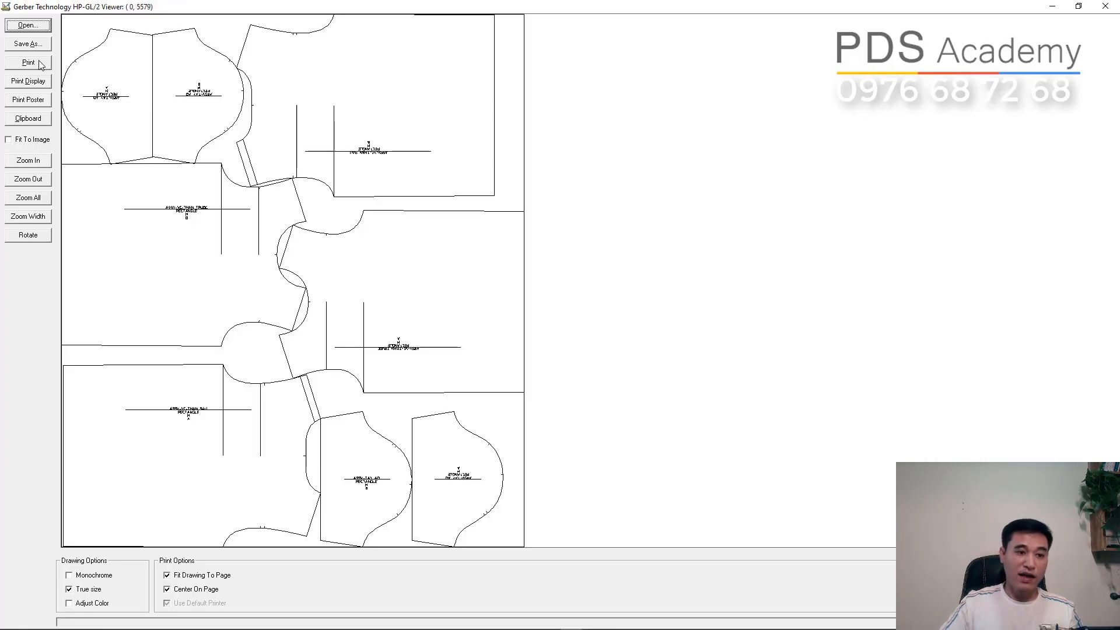
- Save the plot drawing to the Desktop as an Acrobat PDF file named T-SHIRT
{"action": "left_click", "coordinate": [27, 45]}
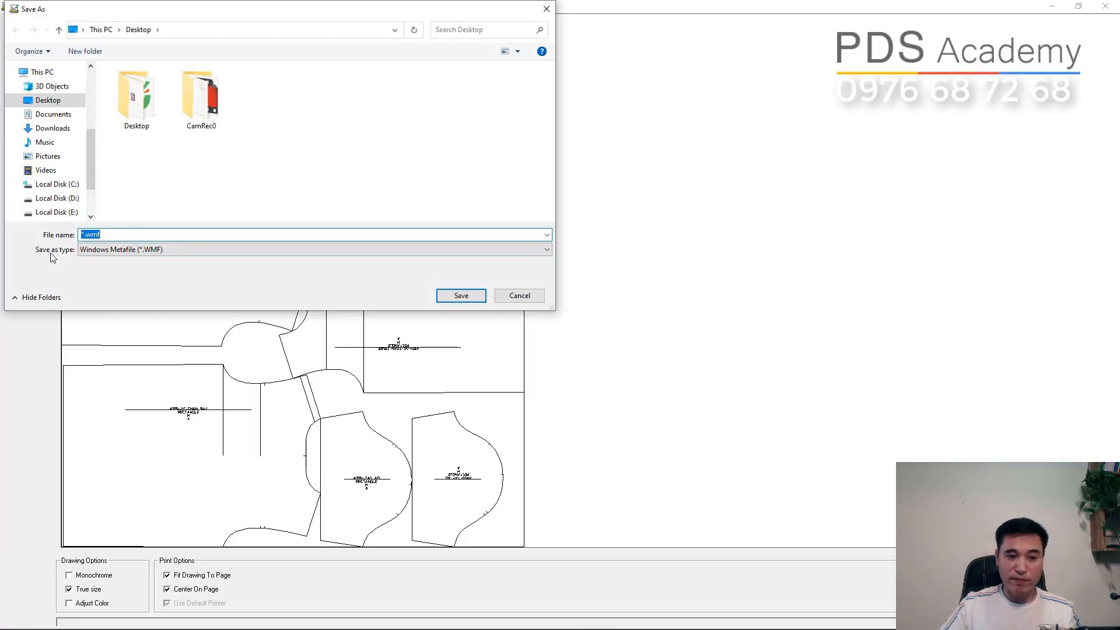
{"action": "left_click", "coordinate": [111, 251]}
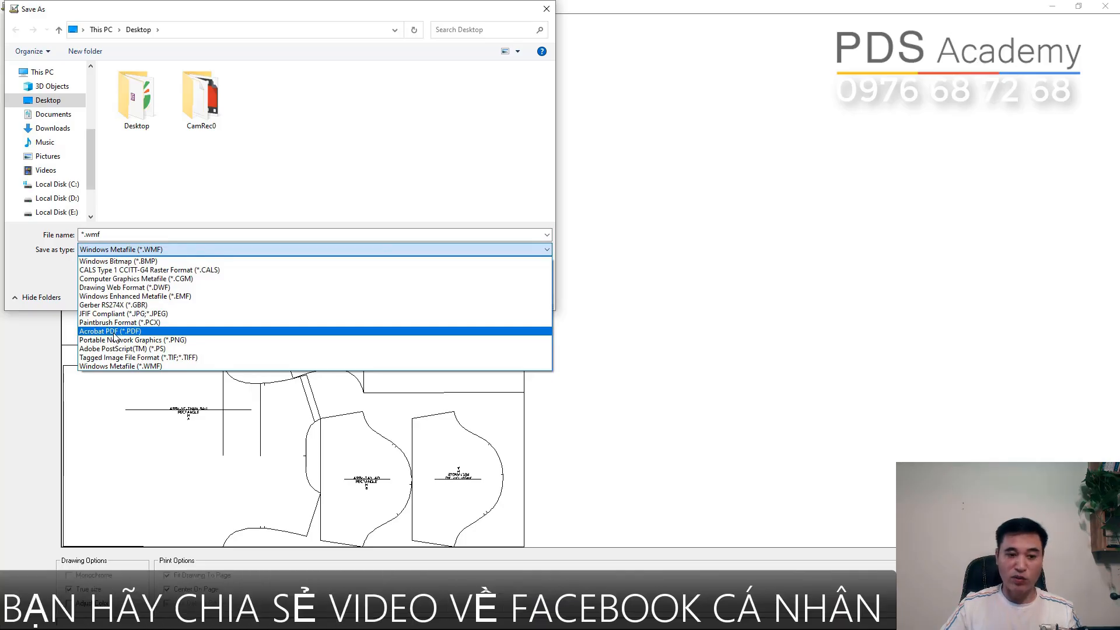
{"action": "left_click", "coordinate": [115, 332]}
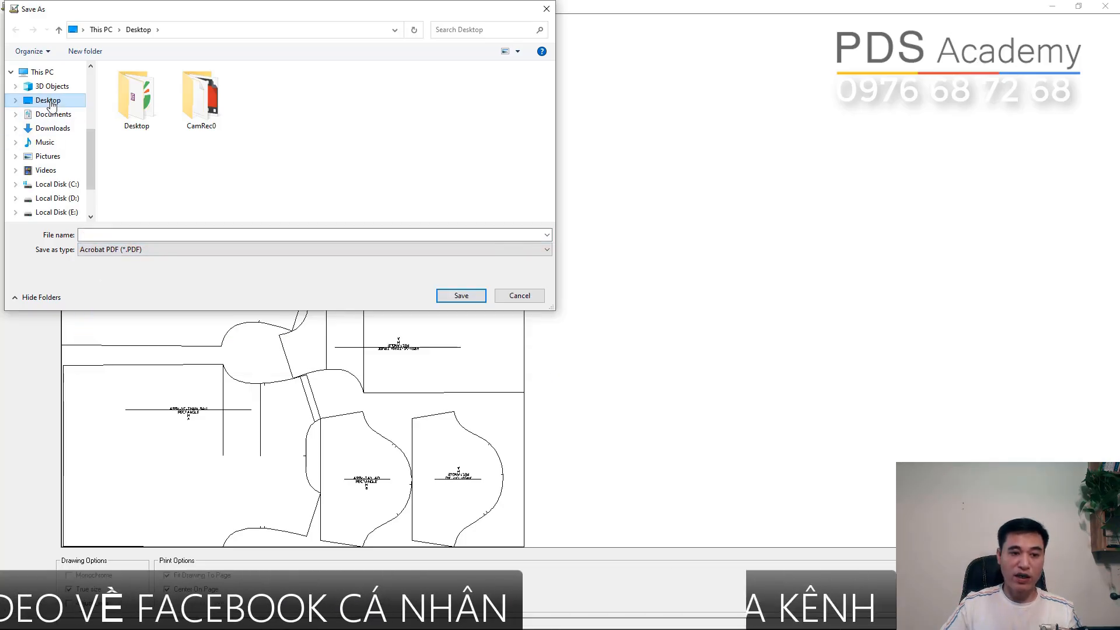
{"action": "left_click", "coordinate": [104, 234]}
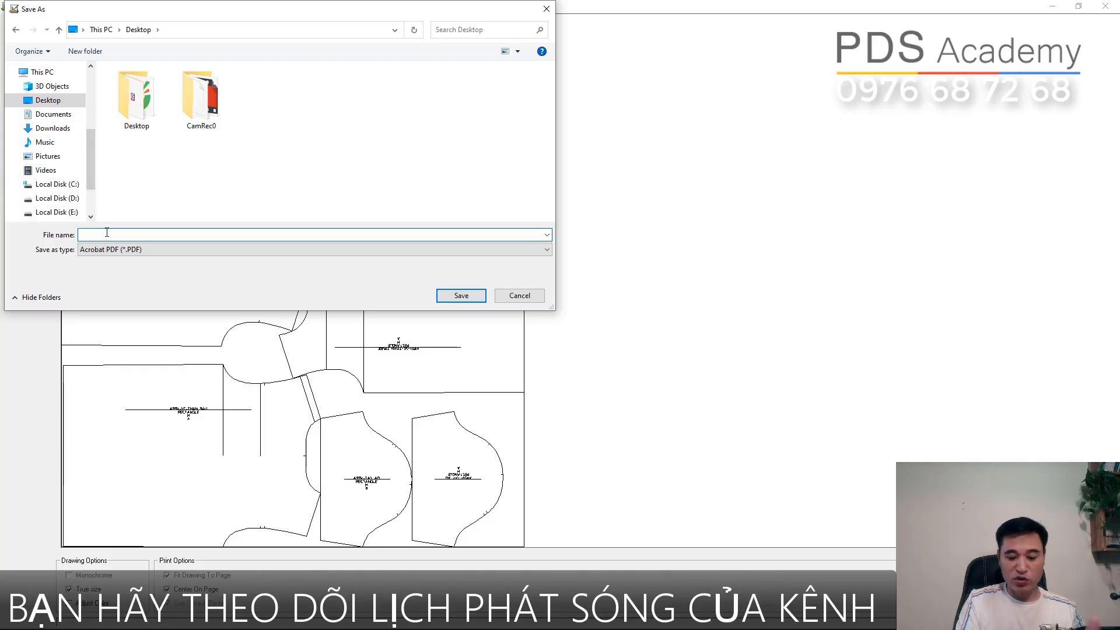
{"action": "type", "text": "T-SHIRT"}
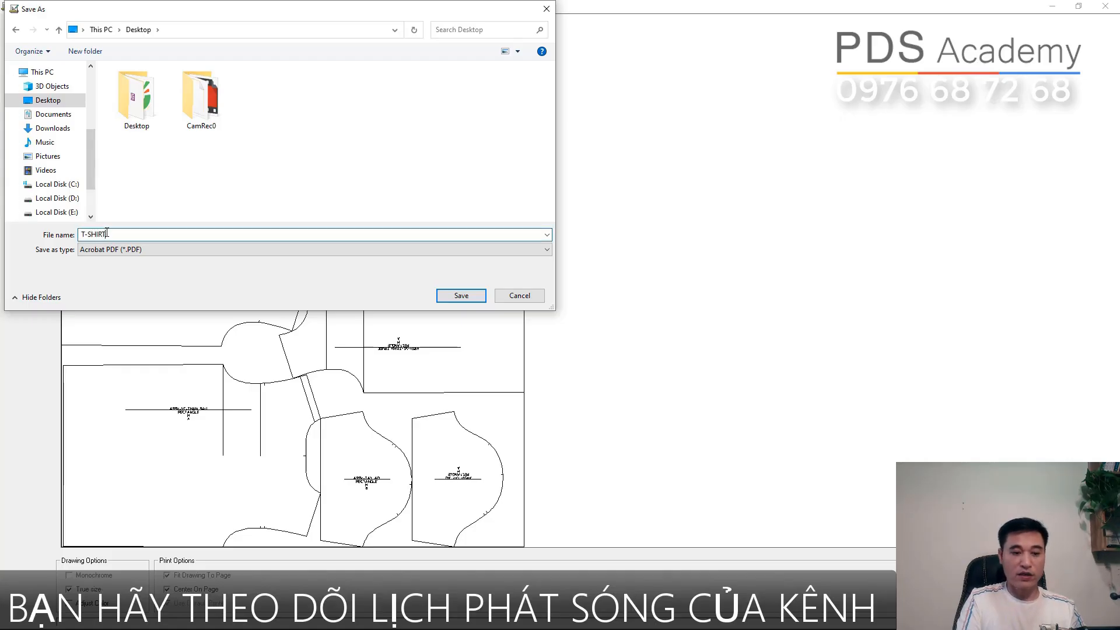
{"action": "left_click", "coordinate": [460, 295]}
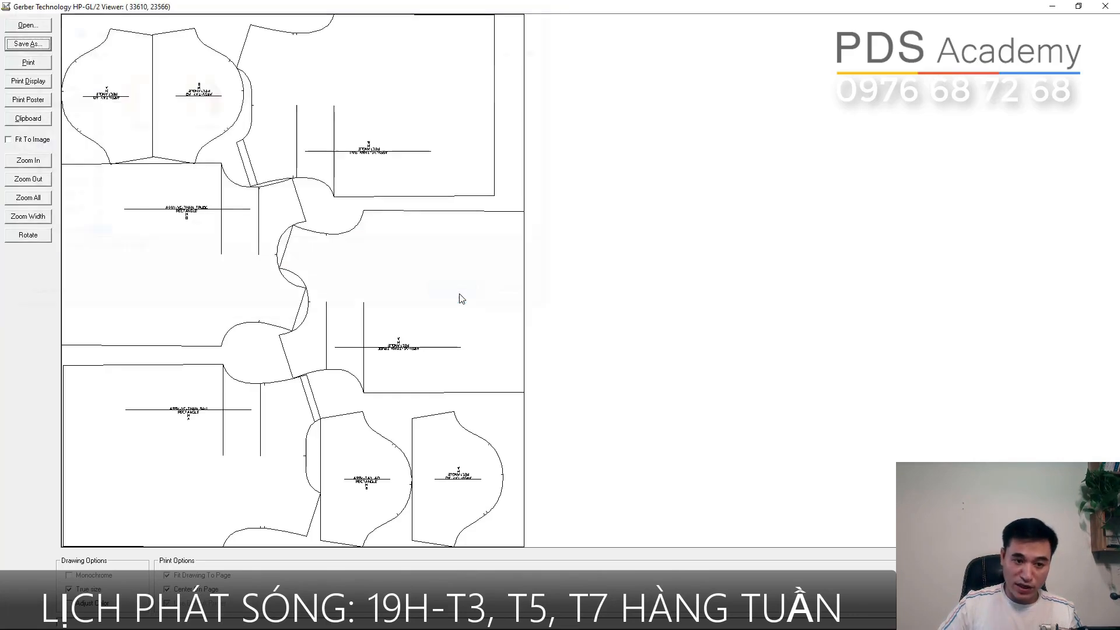
- Minimise the viewer, open the T-SHIRT file from the desktop in Foxit PhantomPDF and show its page thumbnails
{"action": "left_click", "coordinate": [1051, 7]}
{"action": "left_click", "coordinate": [1051, 7]}
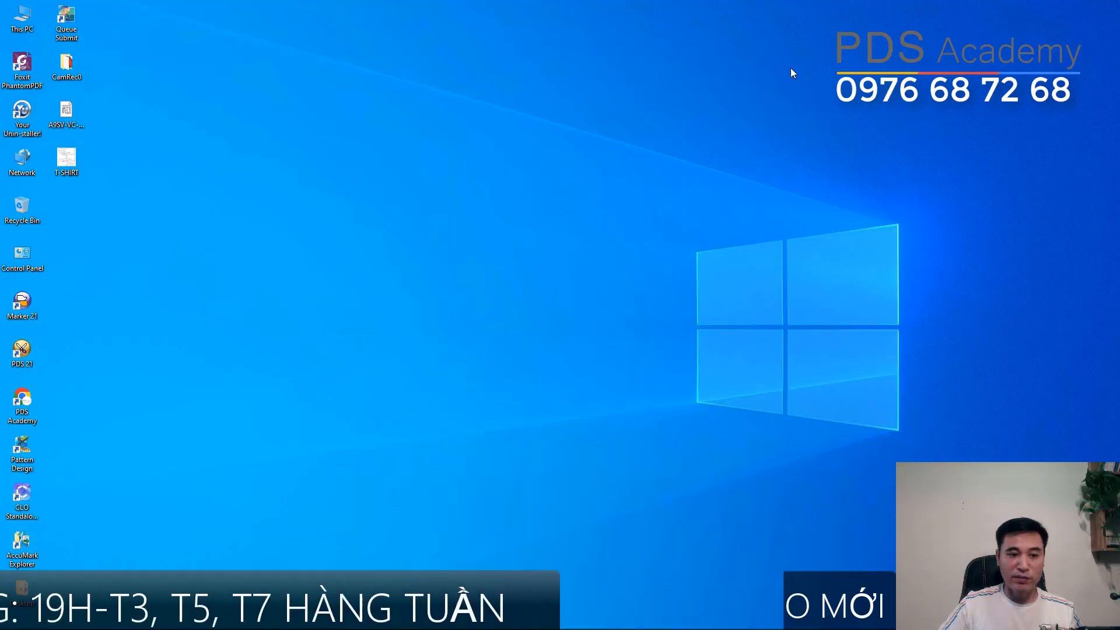
{"action": "double_click", "coordinate": [67, 161]}
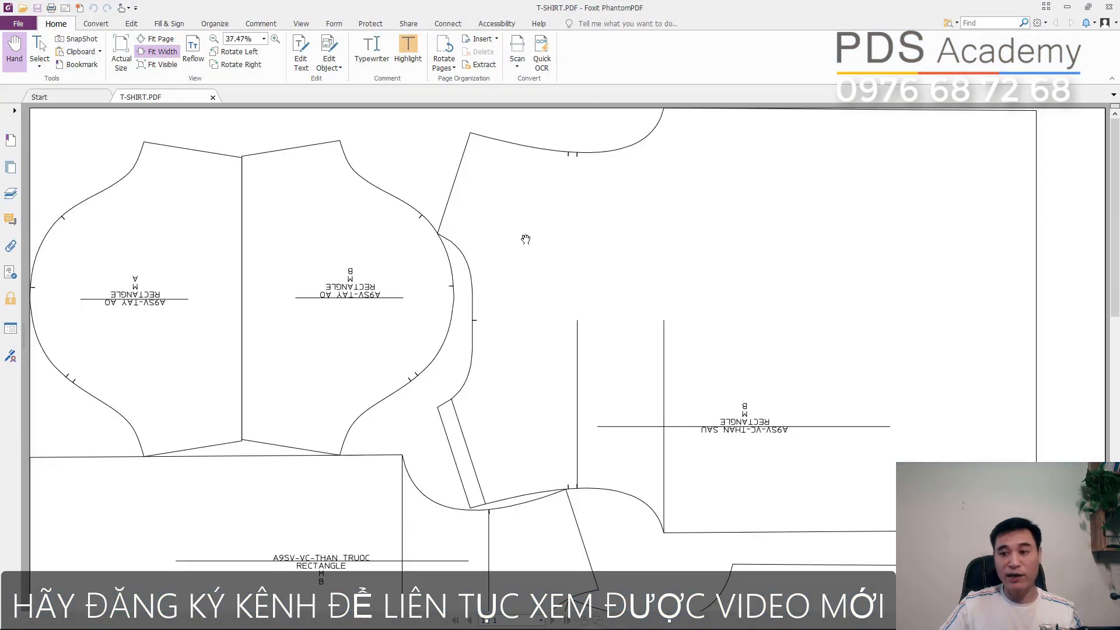
{"action": "left_click", "coordinate": [12, 169]}
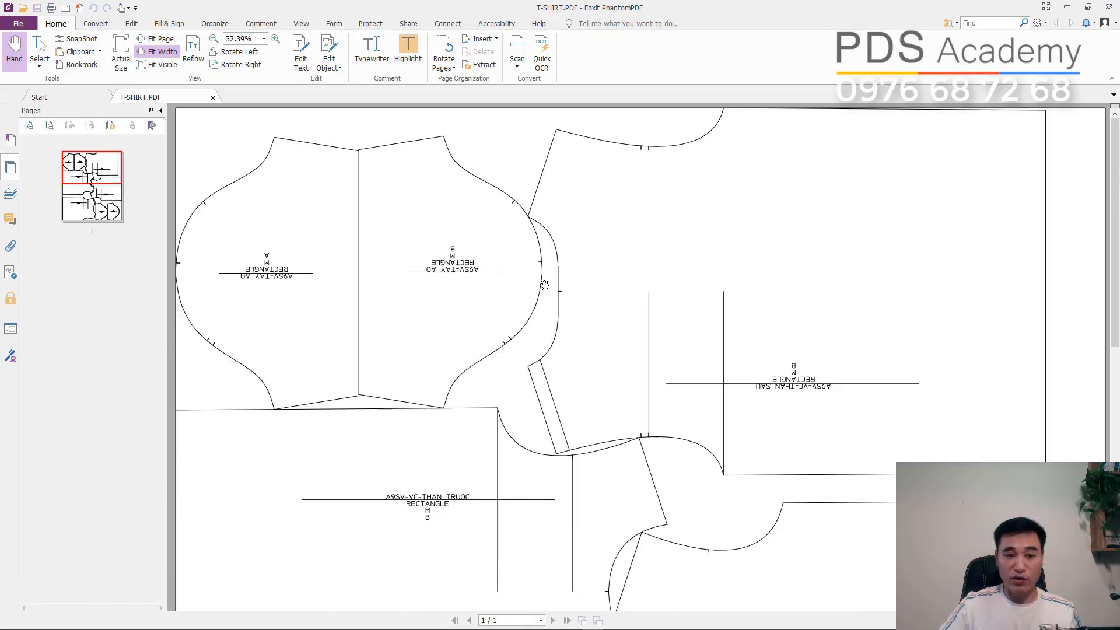
{"action": "scroll", "coordinate": [545, 285], "scroll_direction": "down", "scroll_amount": 5}
{"action": "scroll", "coordinate": [545, 284], "scroll_direction": "down", "scroll_amount": 2}
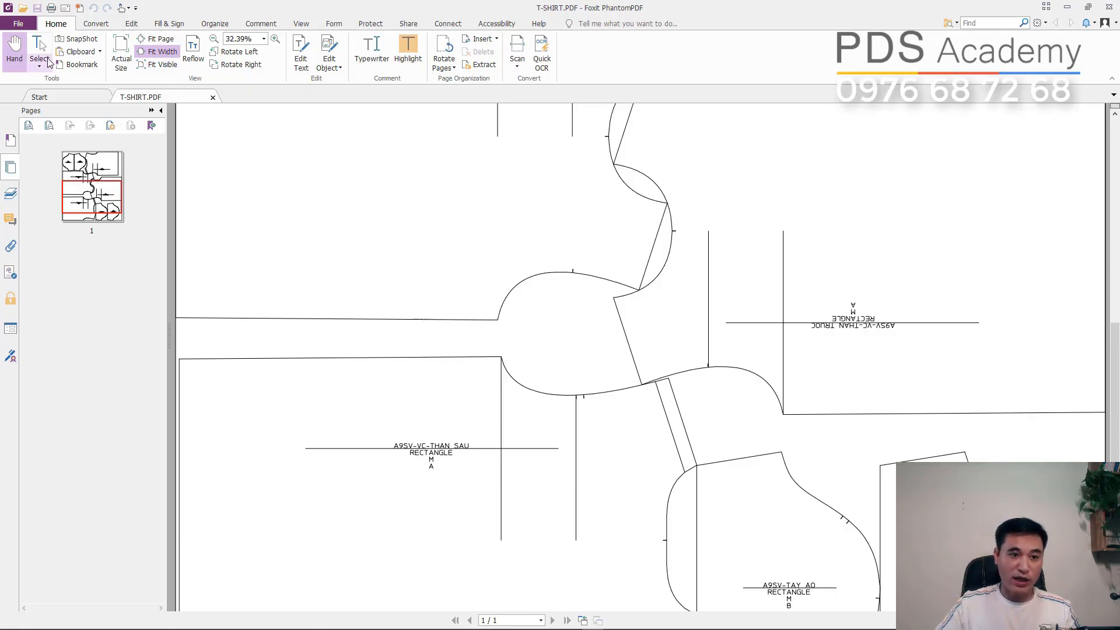
- Open the print settings for the T-SHIRT PDF and choose Foxit PhantomPDF Printer as the printer
{"action": "left_click", "coordinate": [51, 8]}
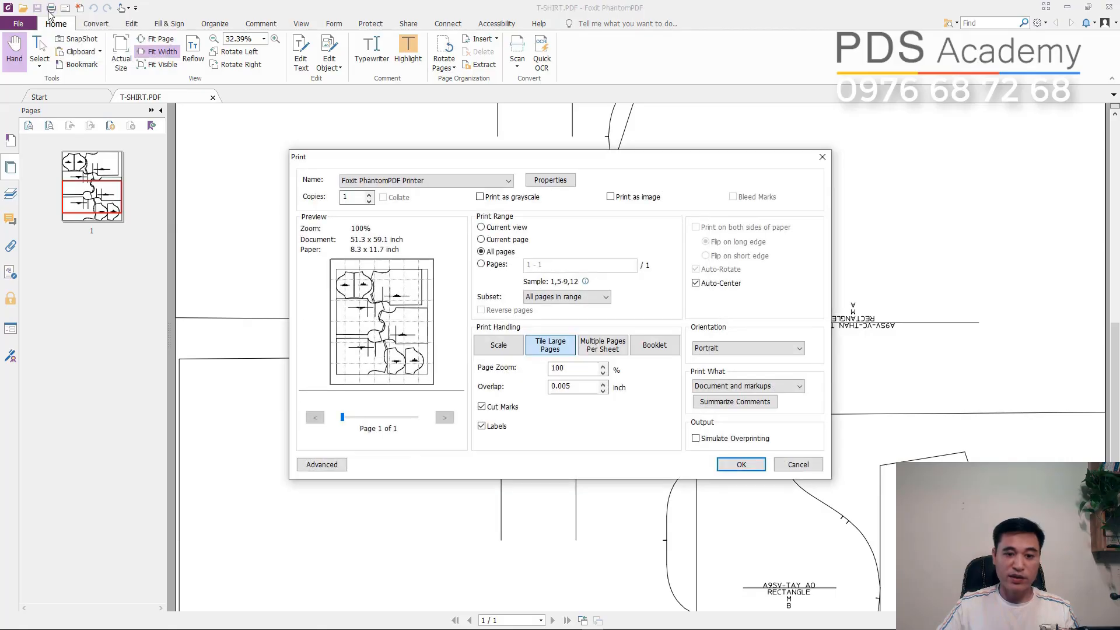
{"action": "left_click", "coordinate": [362, 182]}
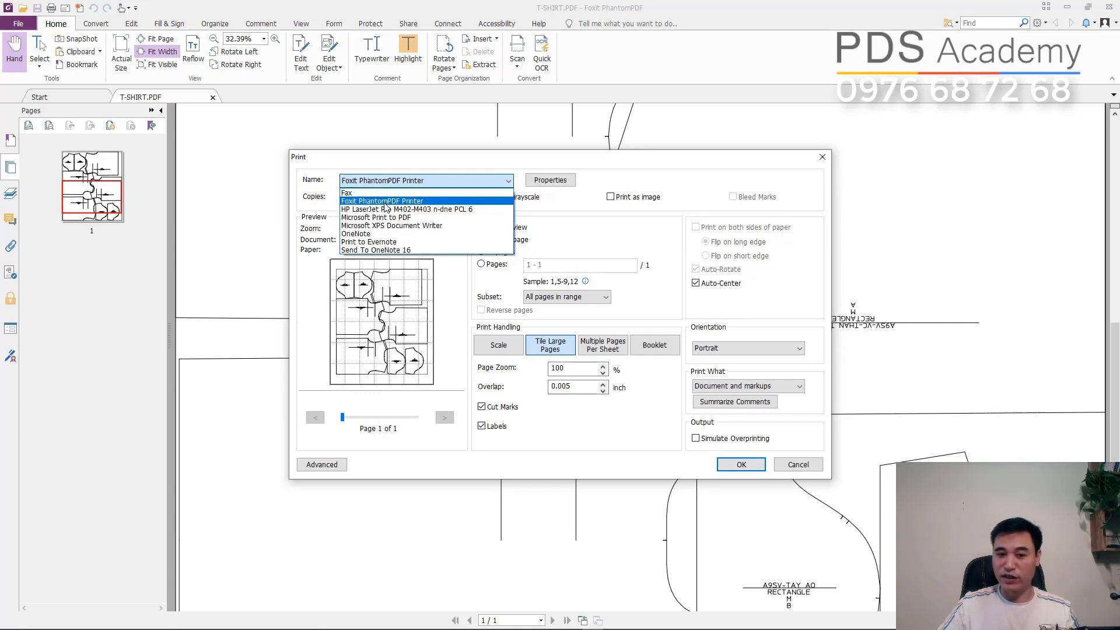
{"action": "left_click", "coordinate": [420, 201]}
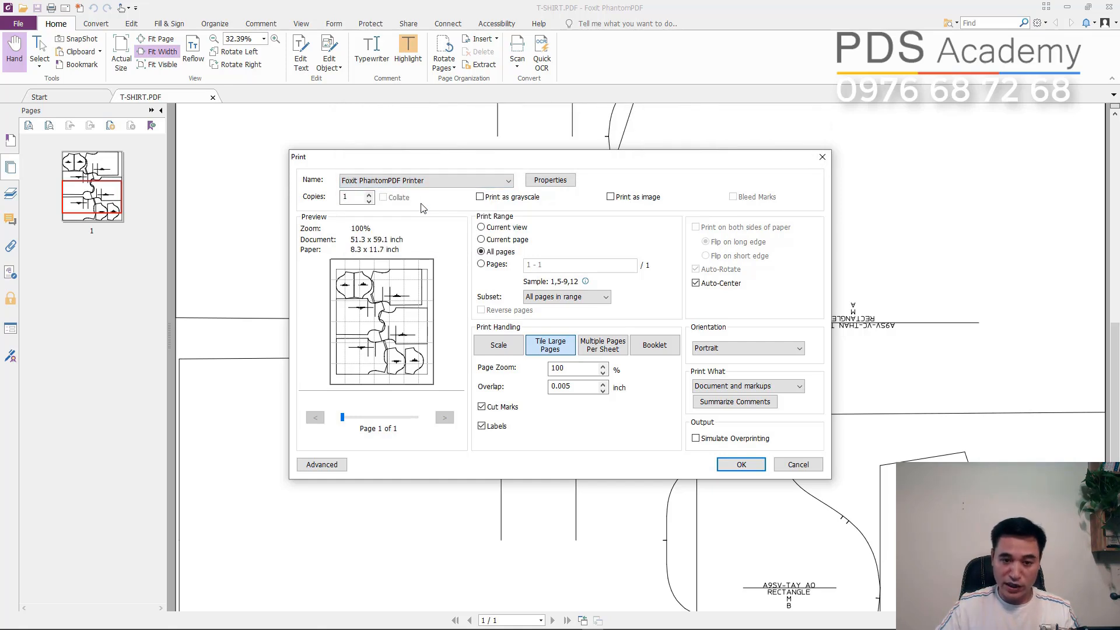
- Configure the printer's page layout as A4 landscape with centimetres as the unit
{"action": "left_click", "coordinate": [555, 185]}
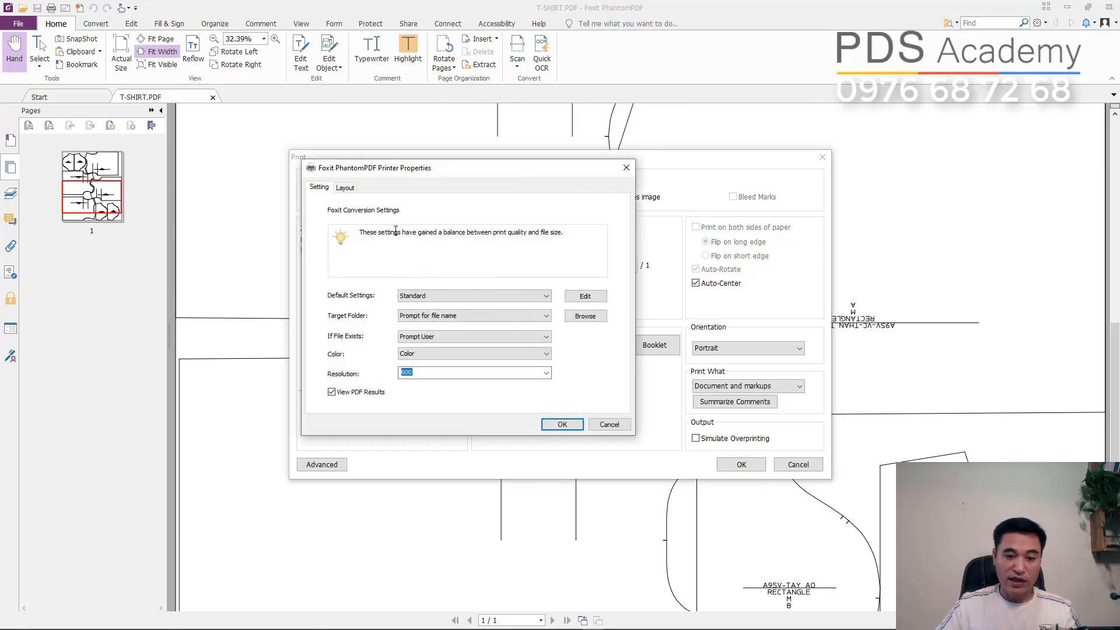
{"action": "left_click", "coordinate": [344, 189]}
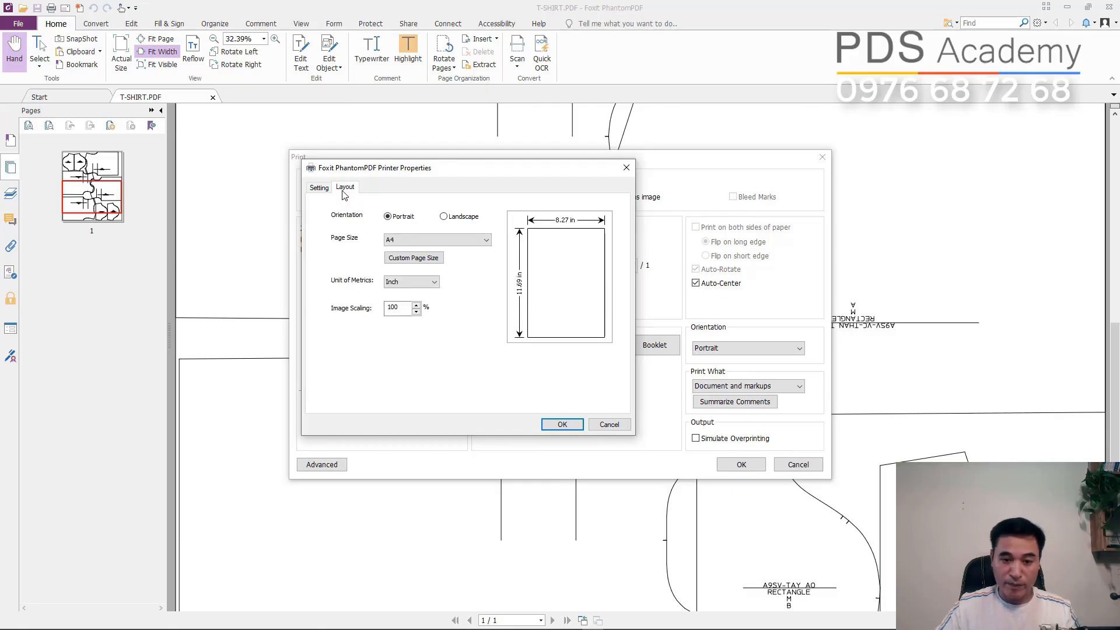
{"action": "left_click", "coordinate": [395, 243]}
{"action": "left_click", "coordinate": [391, 256]}
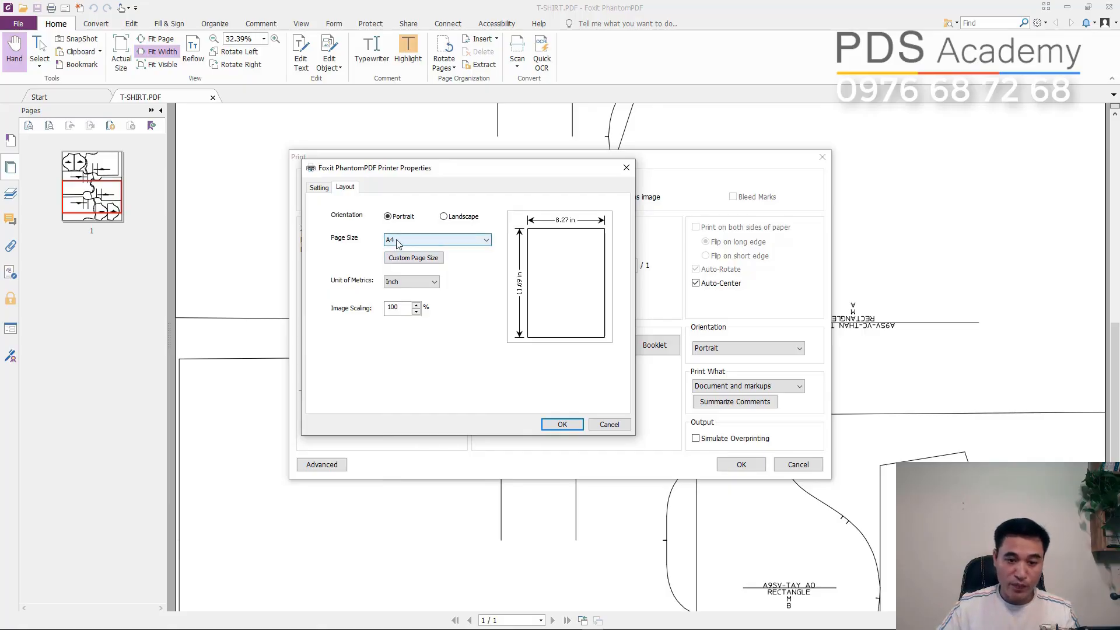
{"action": "left_click", "coordinate": [398, 283]}
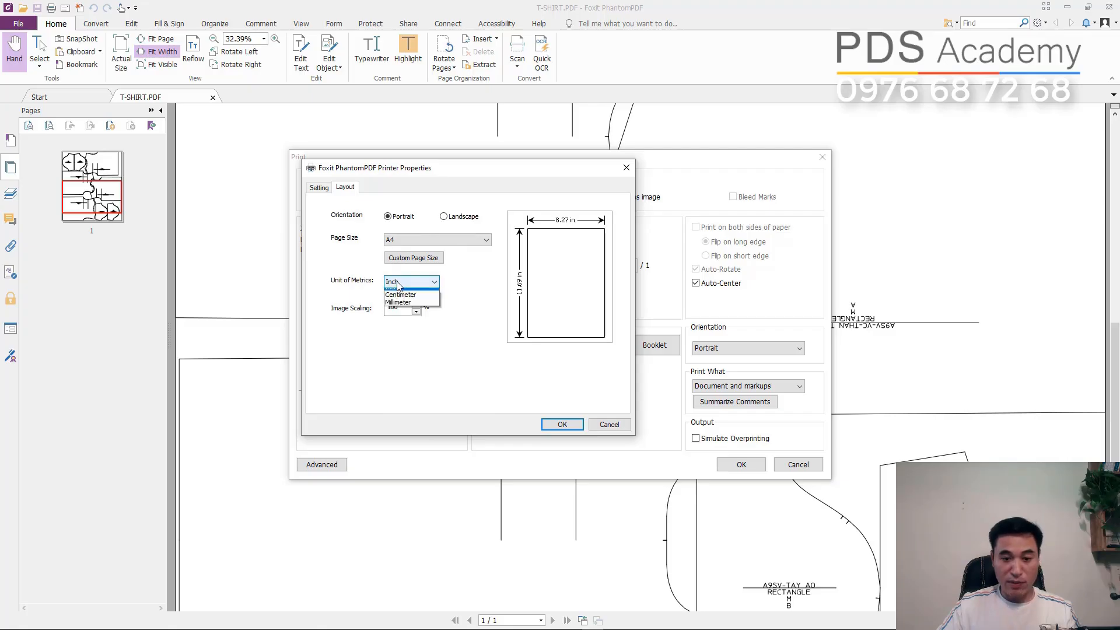
{"action": "left_click", "coordinate": [400, 295]}
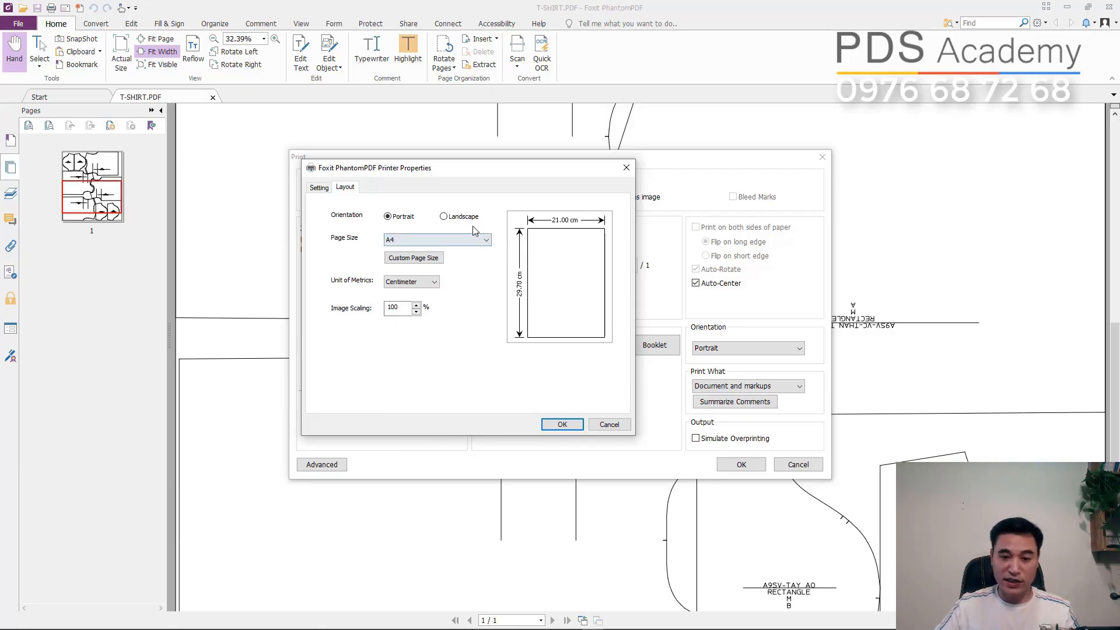
{"action": "left_click", "coordinate": [444, 217]}
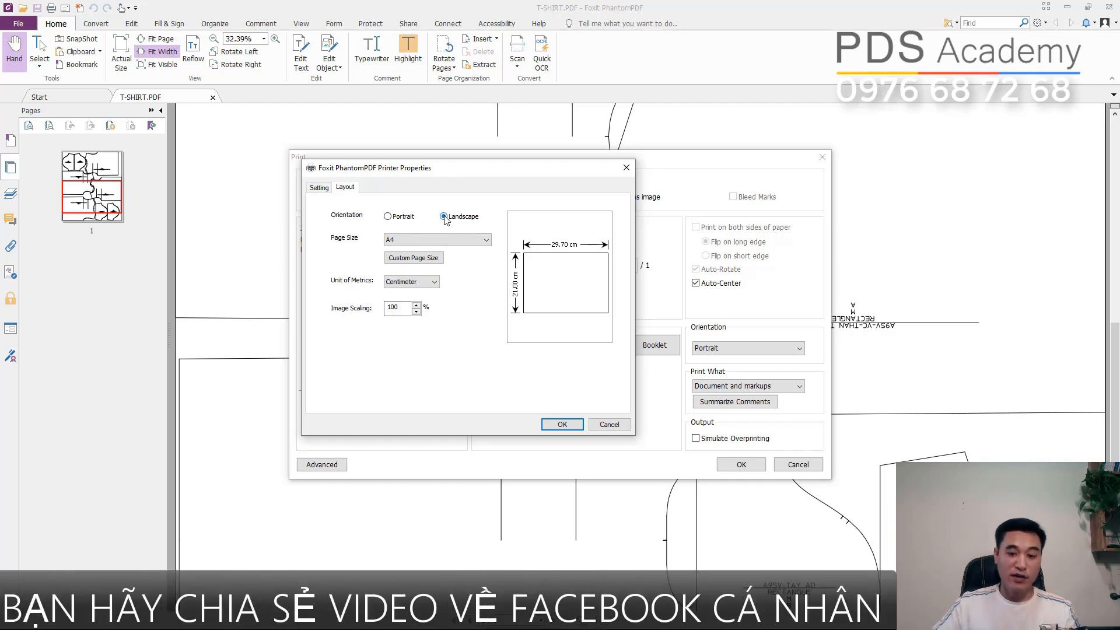
{"action": "left_click", "coordinate": [569, 424]}
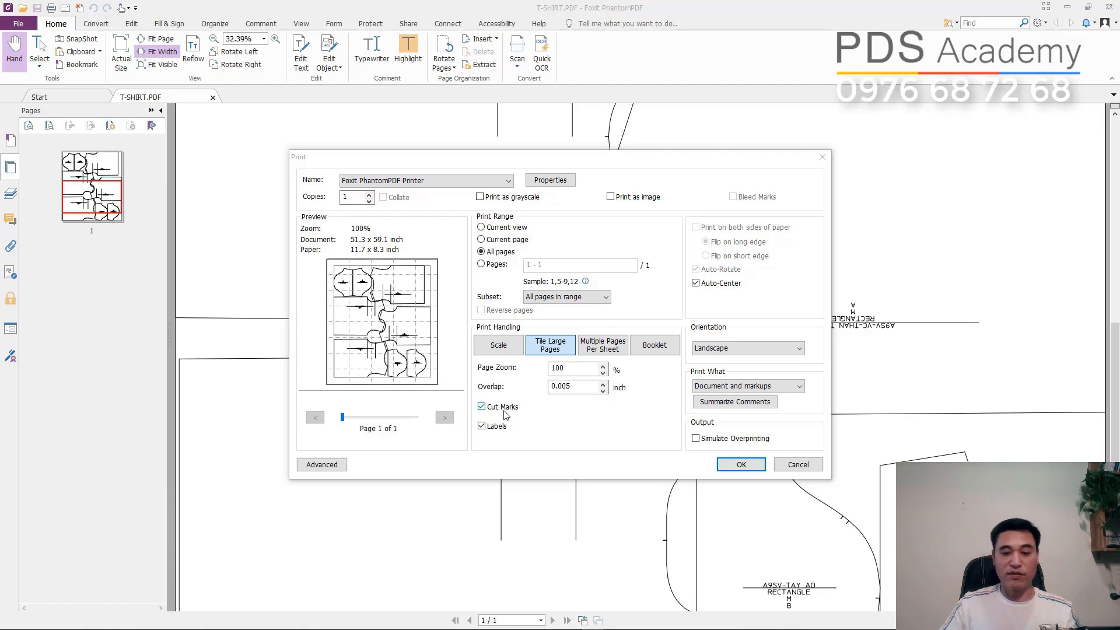
- Print the marker in tiled pages to a PDF file named T-SHIRT - A4 on the Desktop
{"action": "left_click", "coordinate": [737, 465]}
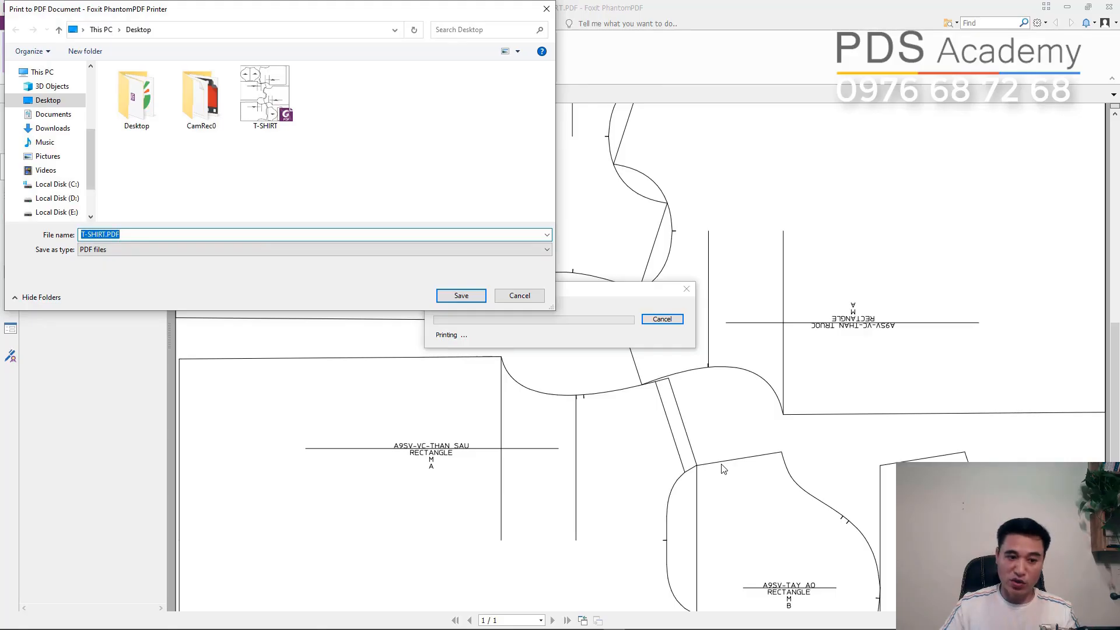
{"action": "left_click", "coordinate": [49, 103]}
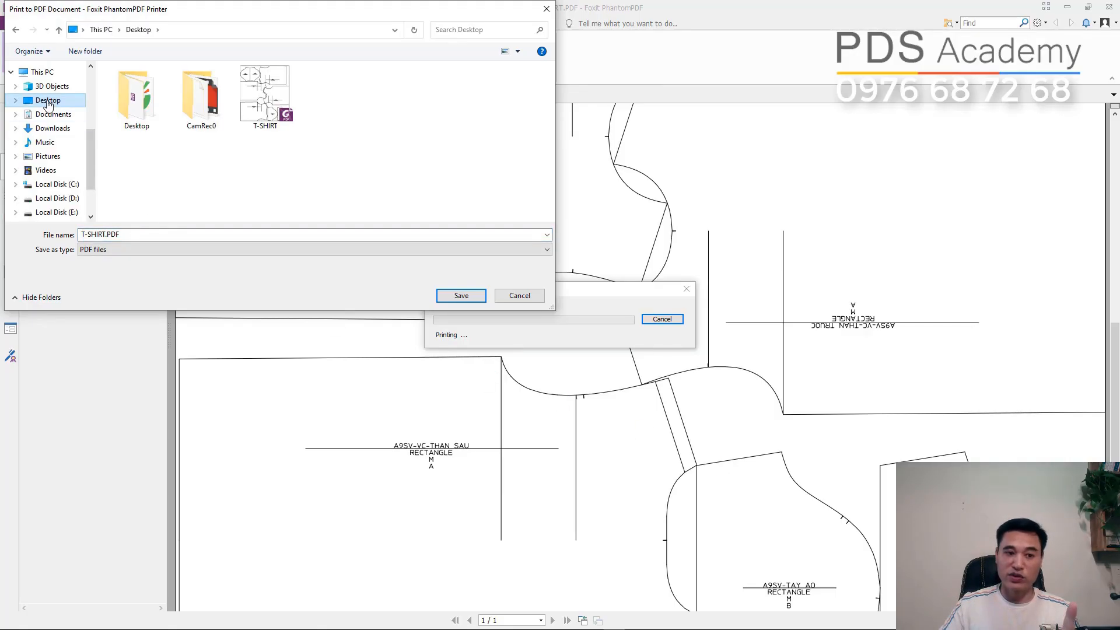
{"action": "left_click", "coordinate": [137, 233]}
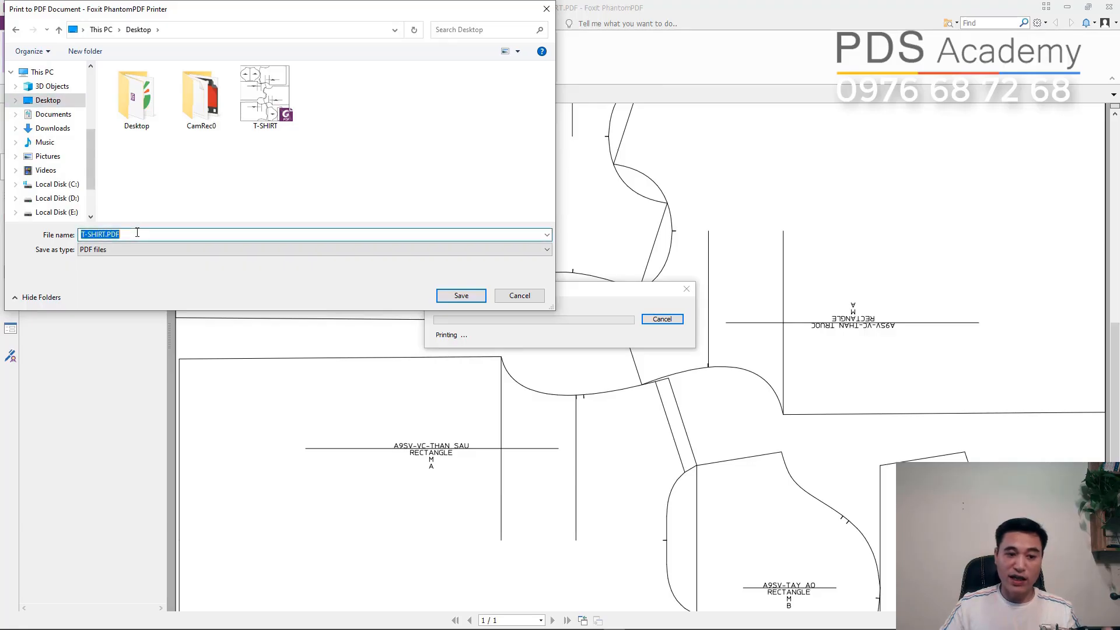
{"action": "left_click", "coordinate": [137, 233]}
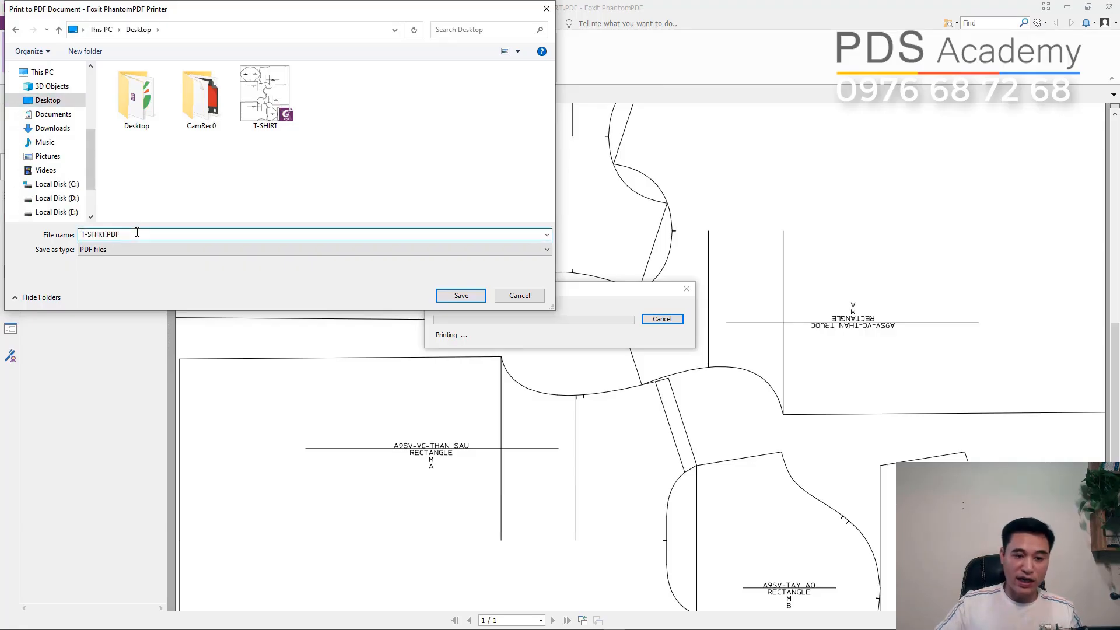
{"action": "key", "text": "BackSpace"}
{"action": "type", "text": "- A4"}
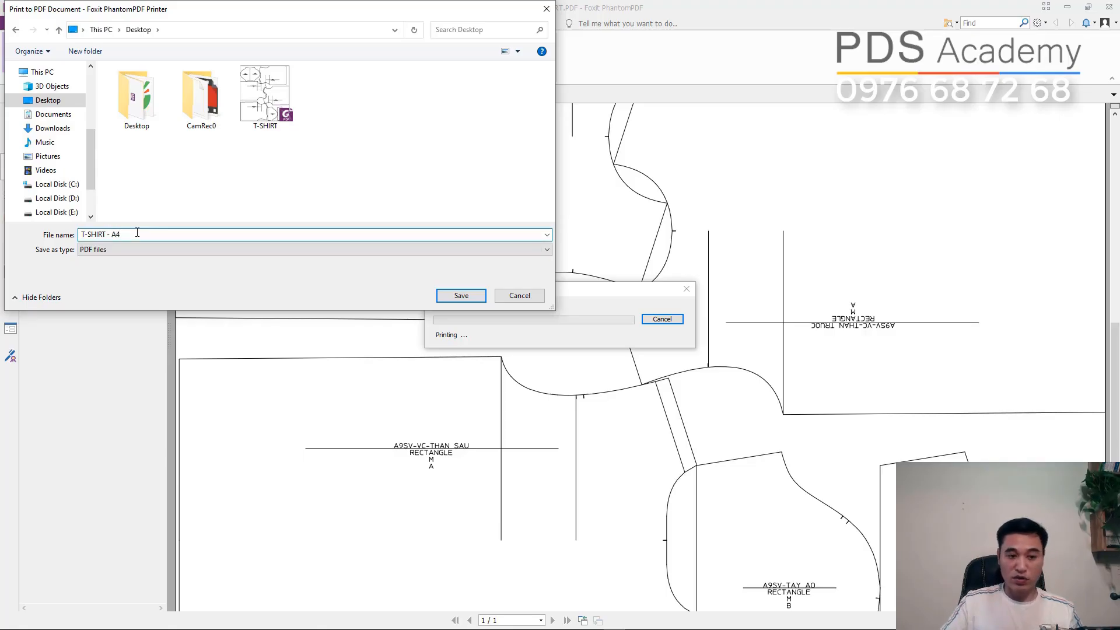
{"action": "left_click", "coordinate": [469, 304]}
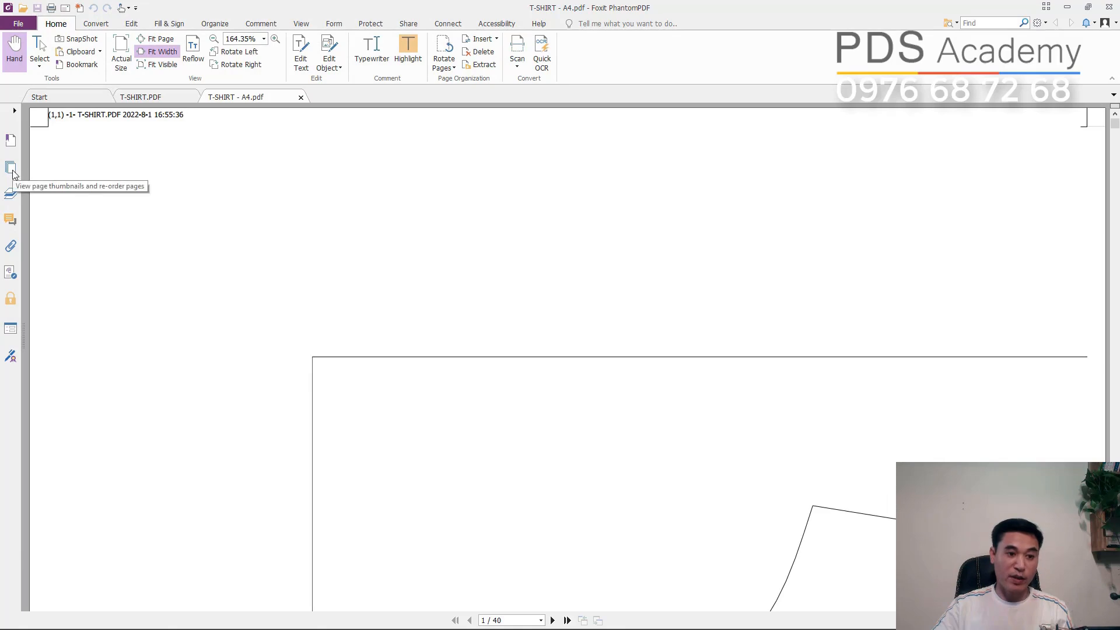
- Show the page thumbnails of the T-SHIRT - A4 file and look through its tiled pages to the last one
{"action": "left_click", "coordinate": [11, 169]}
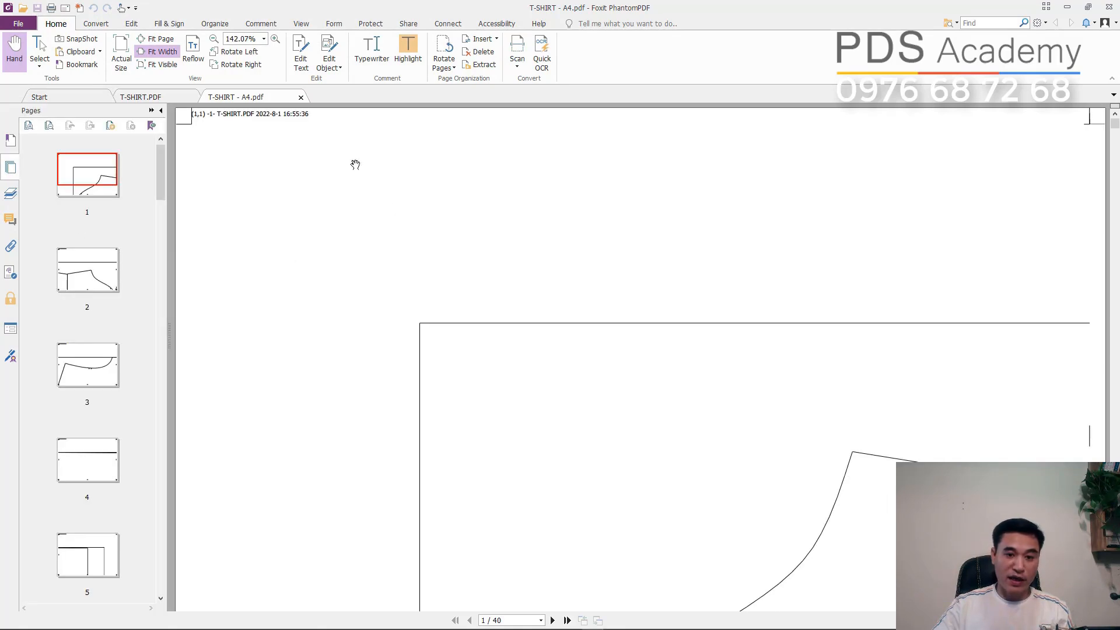
{"action": "left_click", "coordinate": [214, 40]}
{"action": "left_click", "coordinate": [214, 40]}
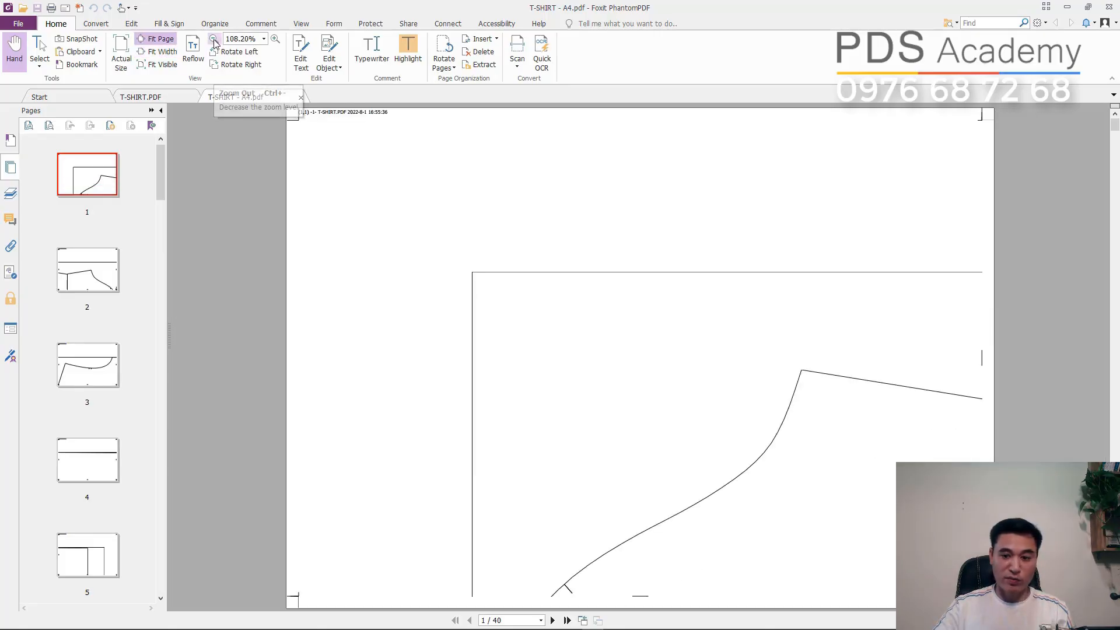
{"action": "key", "text": "End"}
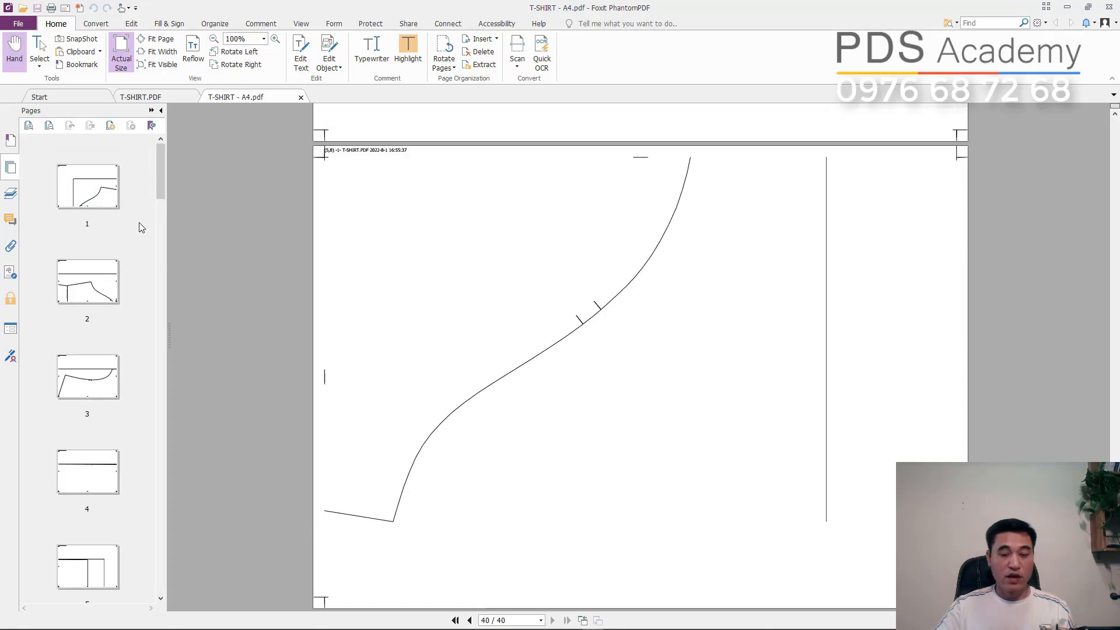
{"action": "scroll", "coordinate": [127, 240], "scroll_direction": "down", "scroll_amount": 5}
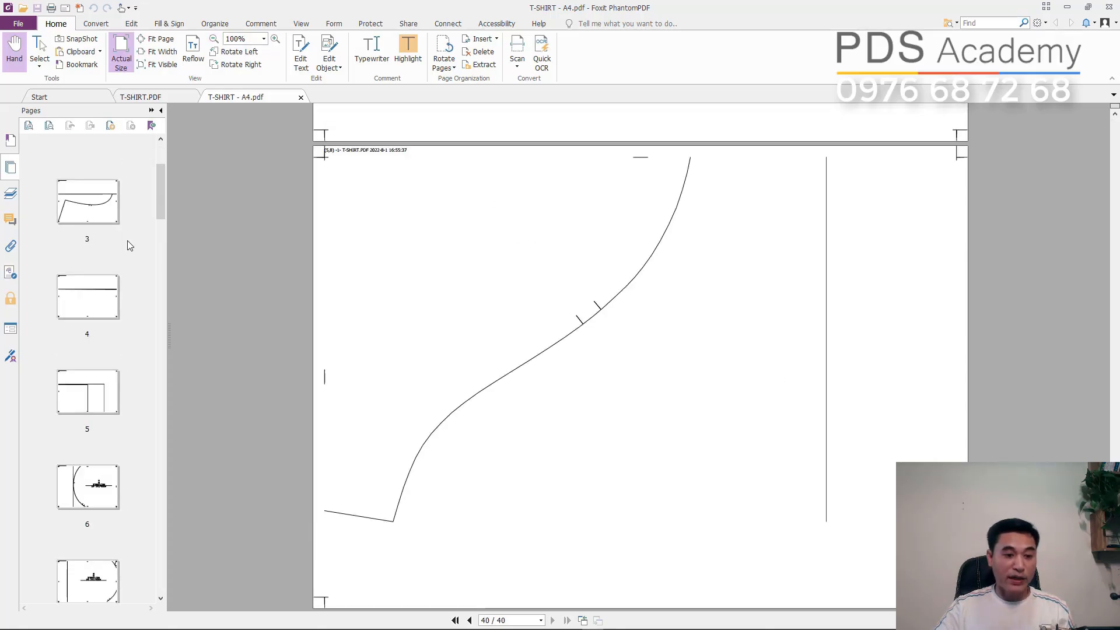
{"action": "scroll", "coordinate": [127, 240], "scroll_direction": "down", "scroll_amount": 15}
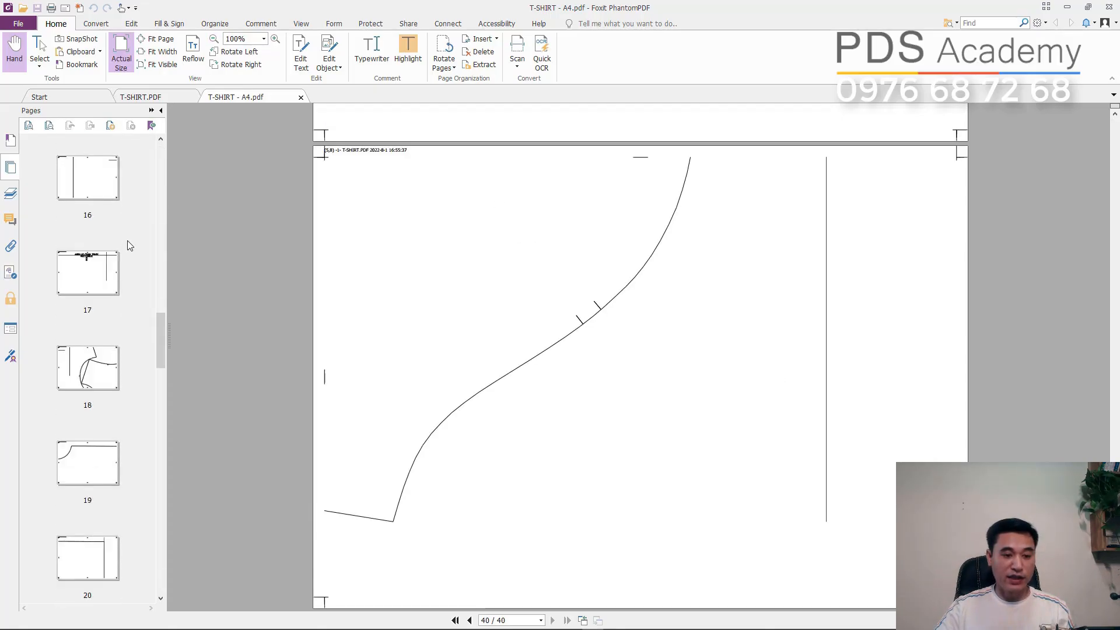
{"action": "scroll", "coordinate": [127, 240], "scroll_direction": "down", "scroll_amount": 15}
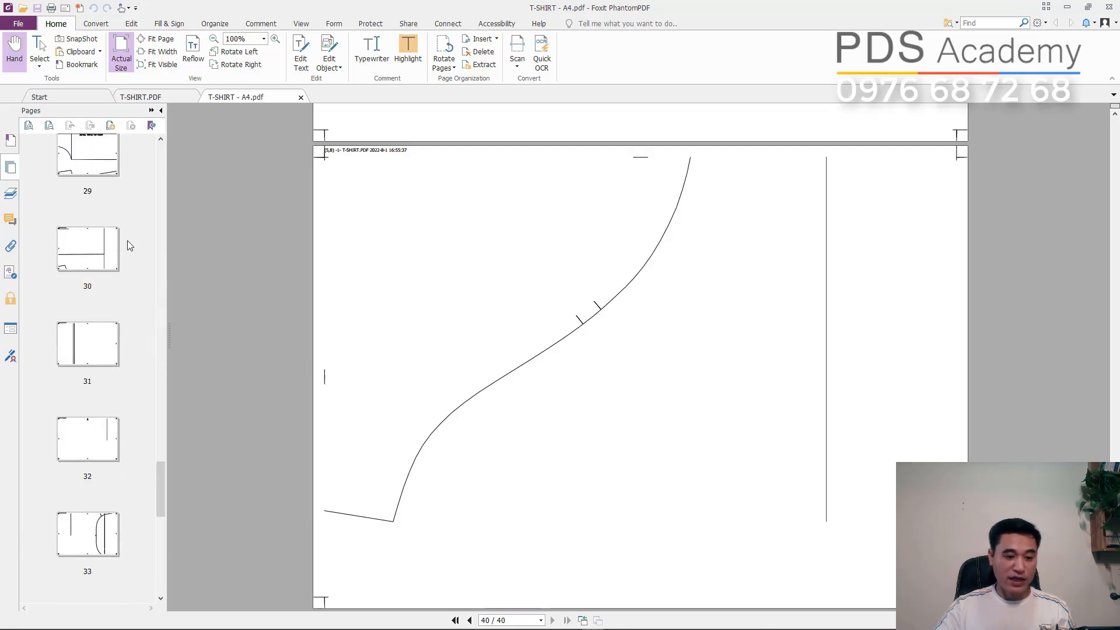
{"action": "scroll", "coordinate": [127, 241], "scroll_direction": "down", "scroll_amount": 4}
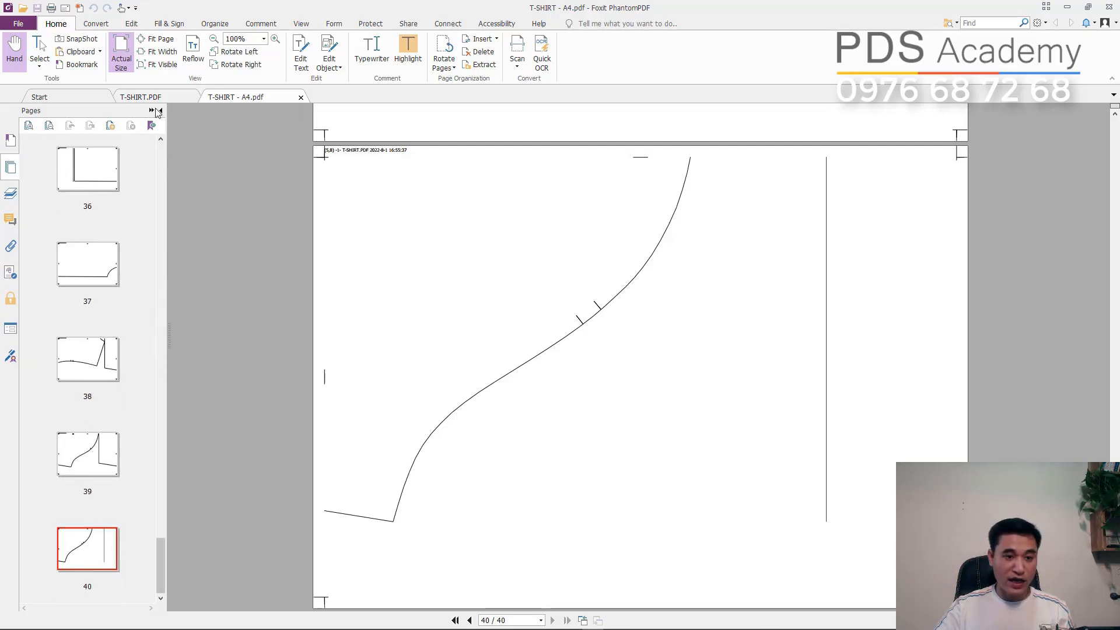
- Return to the original T-SHIRT PDF and view the whole marker page for comparison
{"action": "left_click", "coordinate": [139, 98]}
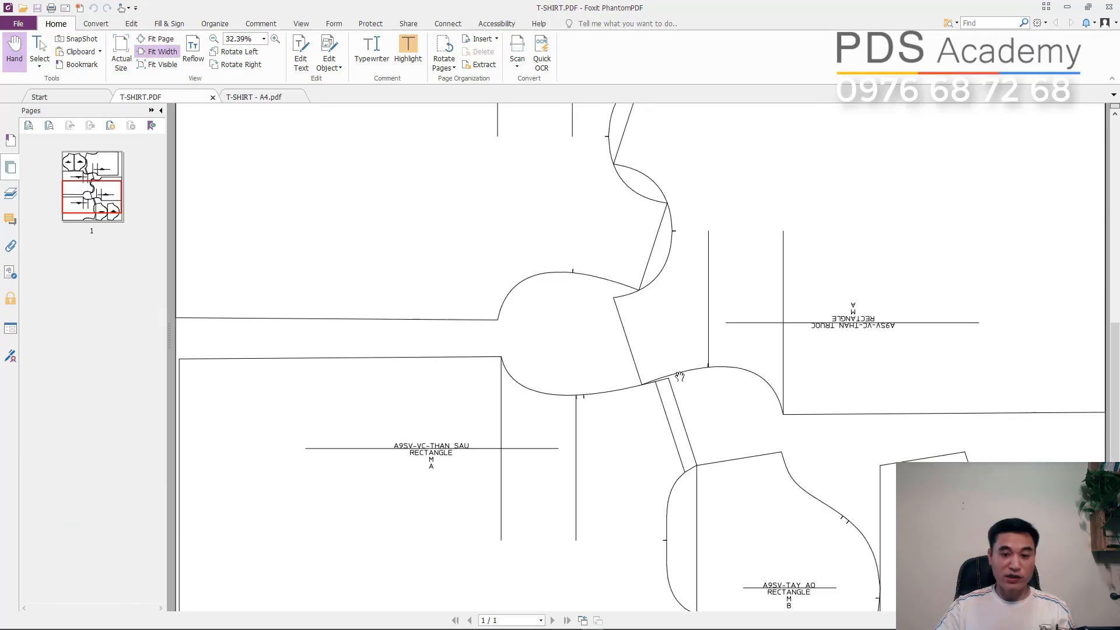
{"action": "left_click", "coordinate": [214, 39]}
{"action": "left_click", "coordinate": [213, 39]}
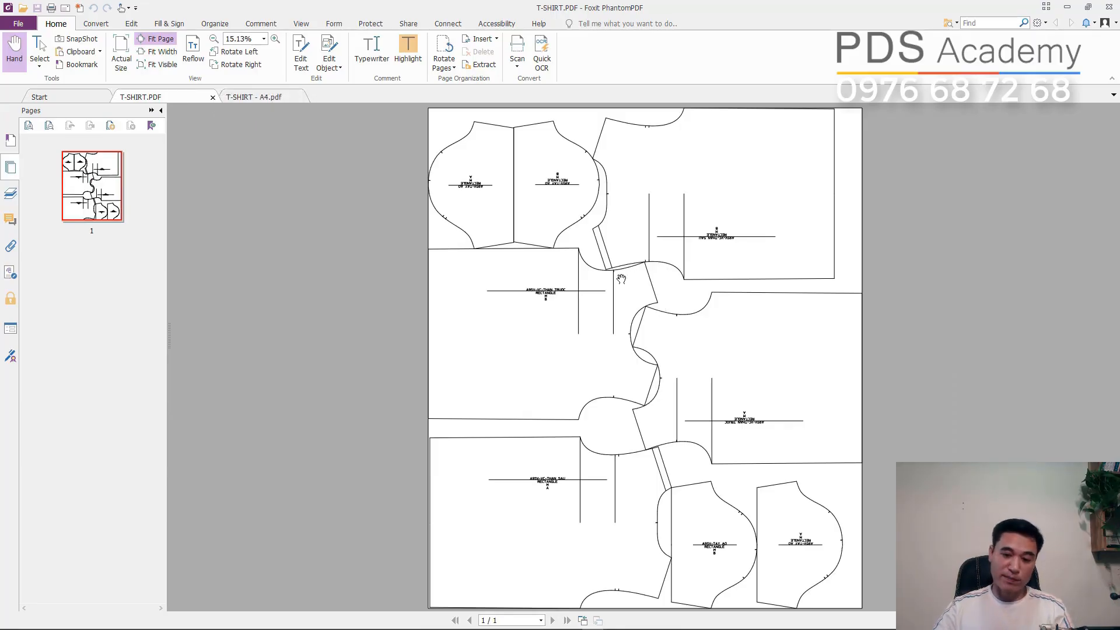
- Compare the tiled T-SHIRT - A4 file with the full marker page of the T-SHIRT PDF
{"action": "left_click", "coordinate": [256, 96]}
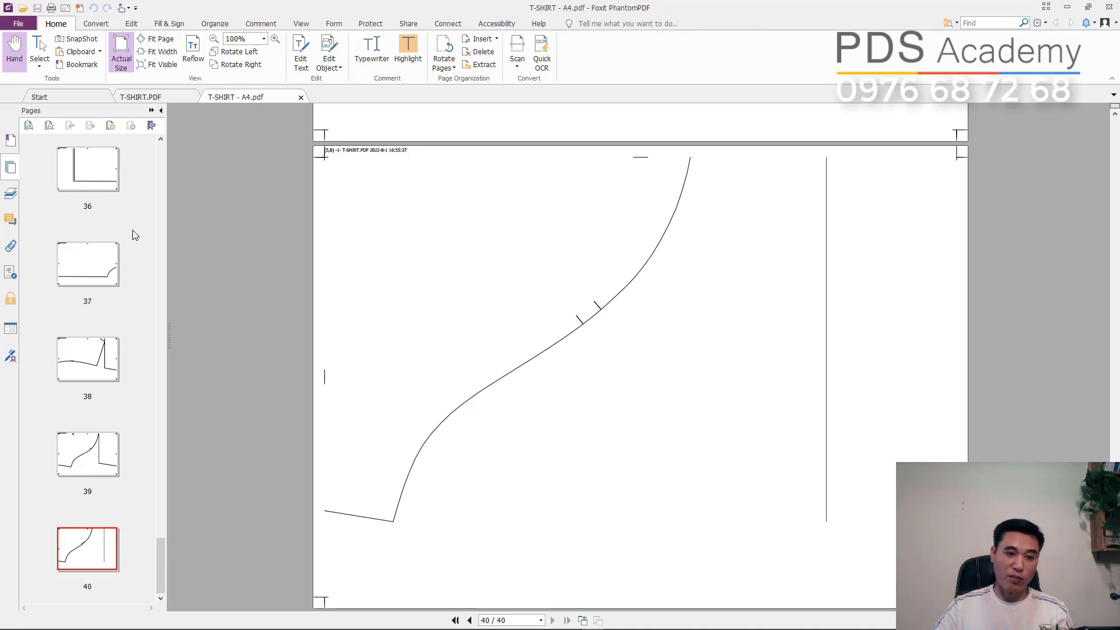
{"action": "scroll", "coordinate": [133, 232], "scroll_direction": "up", "scroll_amount": 3}
{"action": "left_click_drag", "start_coordinate": [163, 555], "coordinate": [159, 579]}
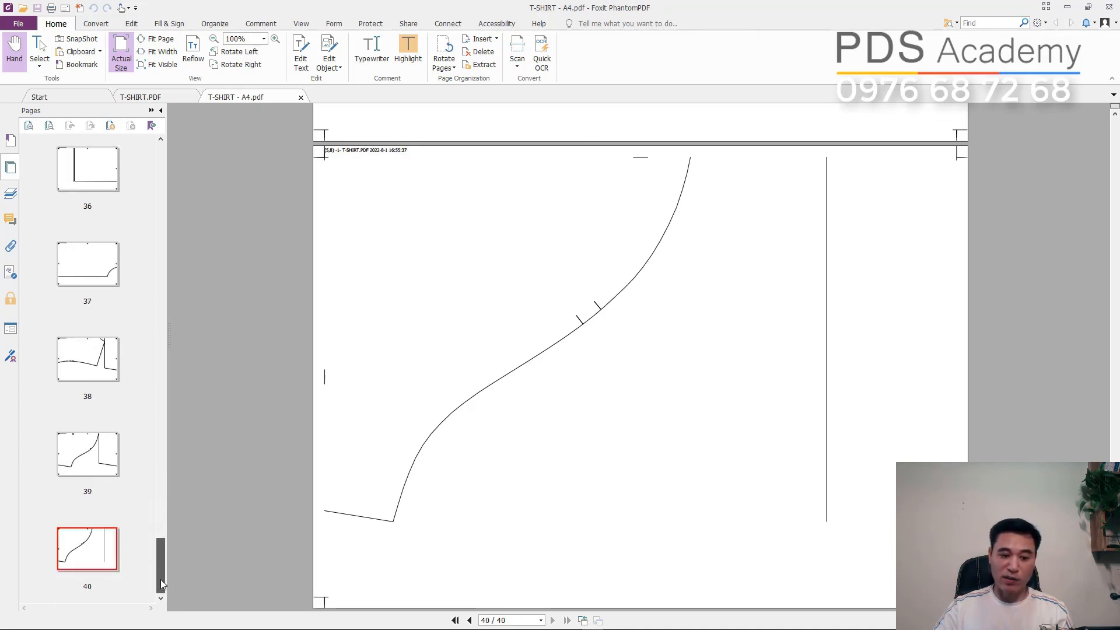
{"action": "left_click", "coordinate": [151, 99]}
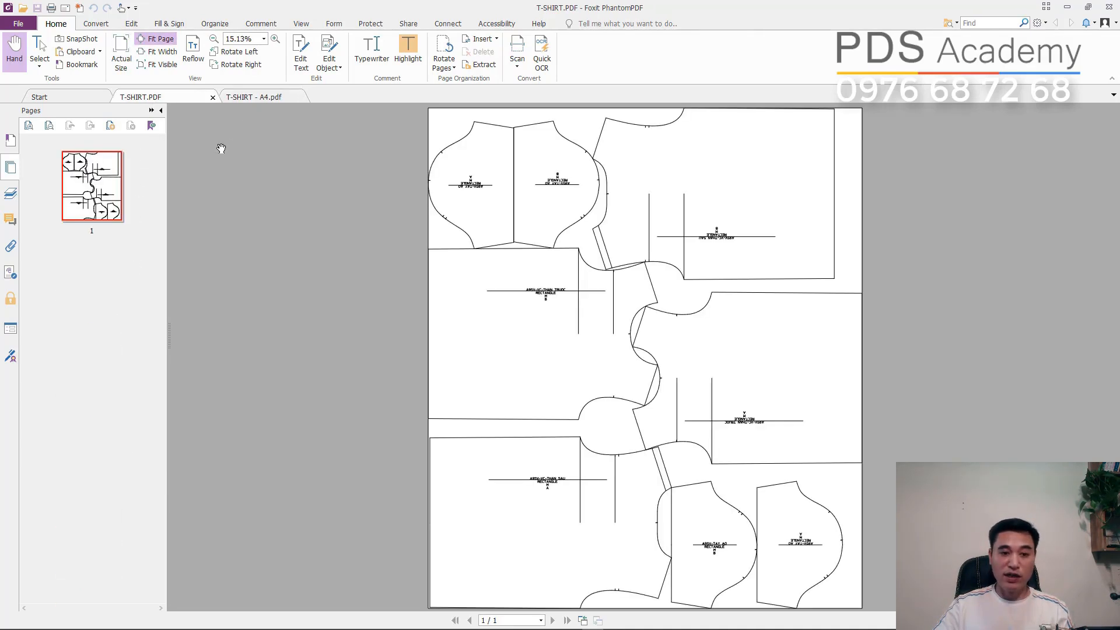
{"action": "left_click", "coordinate": [239, 97]}
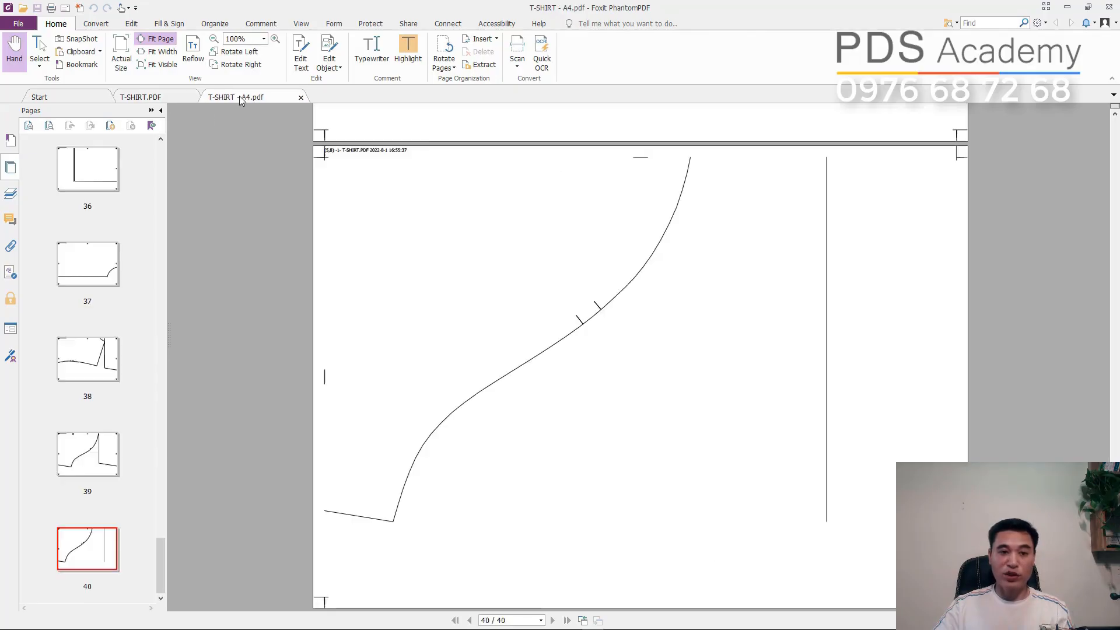
{"action": "left_click", "coordinate": [156, 97]}
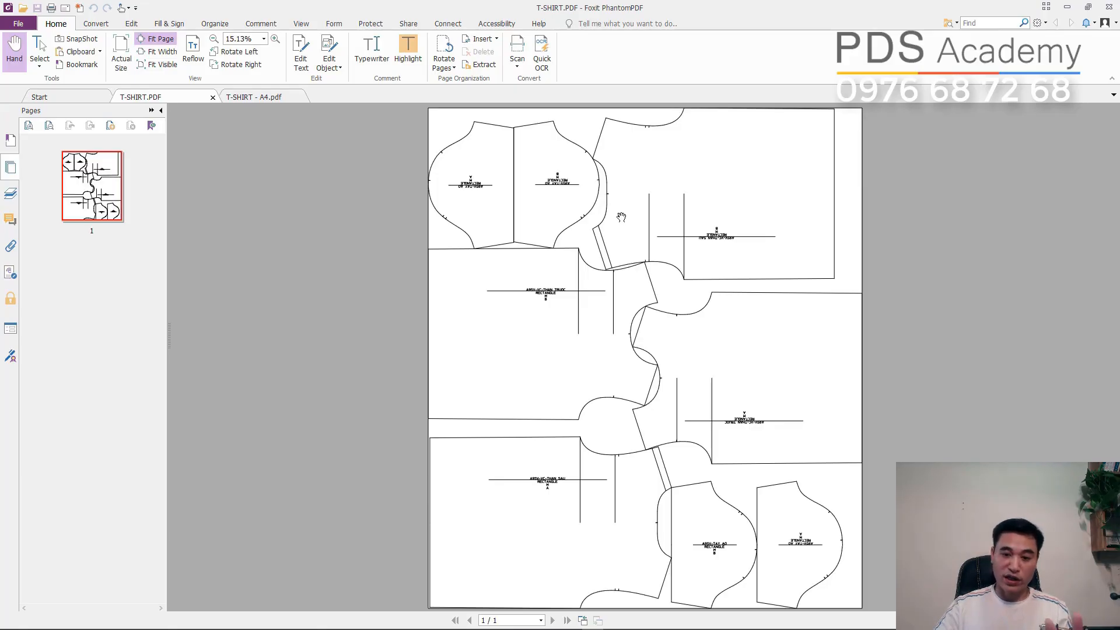
{"action": "left_click", "coordinate": [239, 97]}
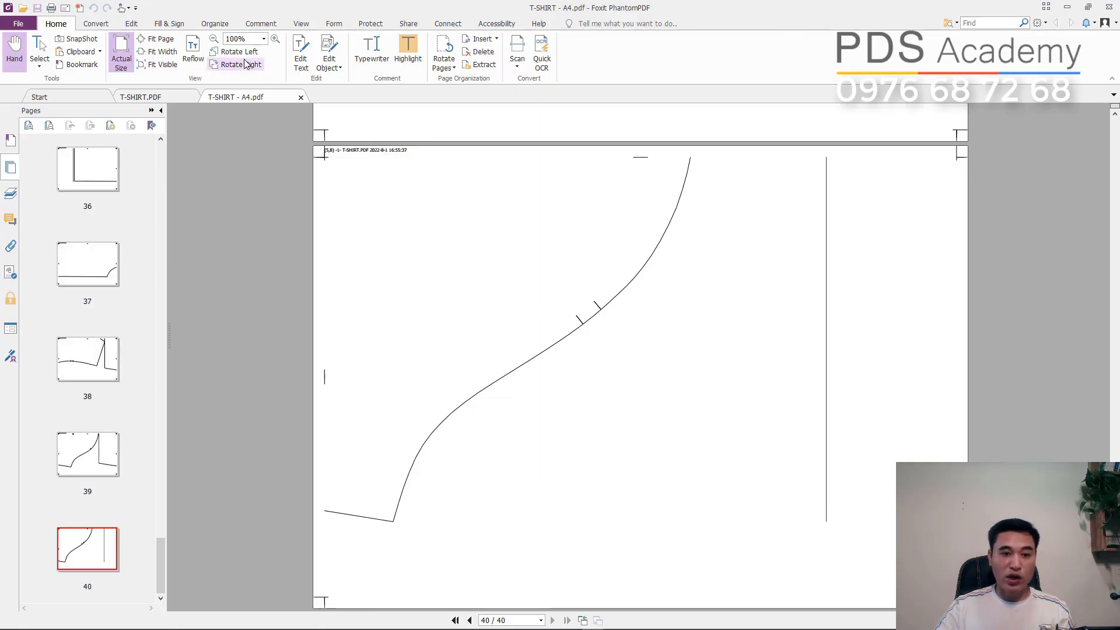
- Enlarge the T-SHIRT - A4 file to 125%, examine the tile position label heading page 39, and check it against the full marker
{"action": "left_click", "coordinate": [275, 38]}
{"action": "left_click_drag", "start_coordinate": [365, 196], "coordinate": [445, 338]}
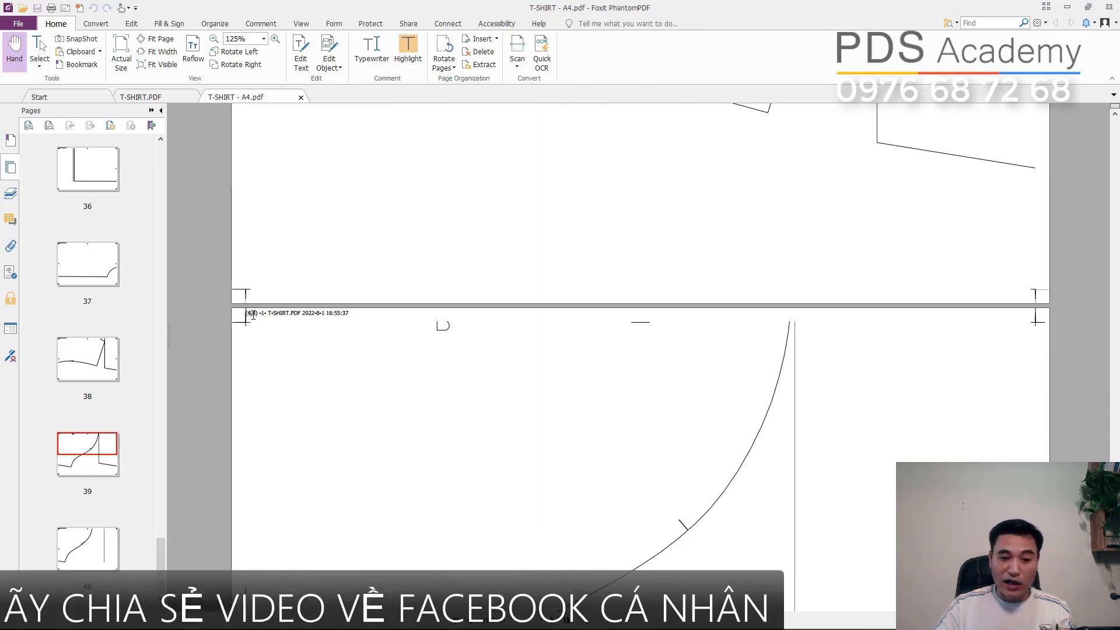
{"action": "left_click_drag", "start_coordinate": [247, 314], "coordinate": [267, 316]}
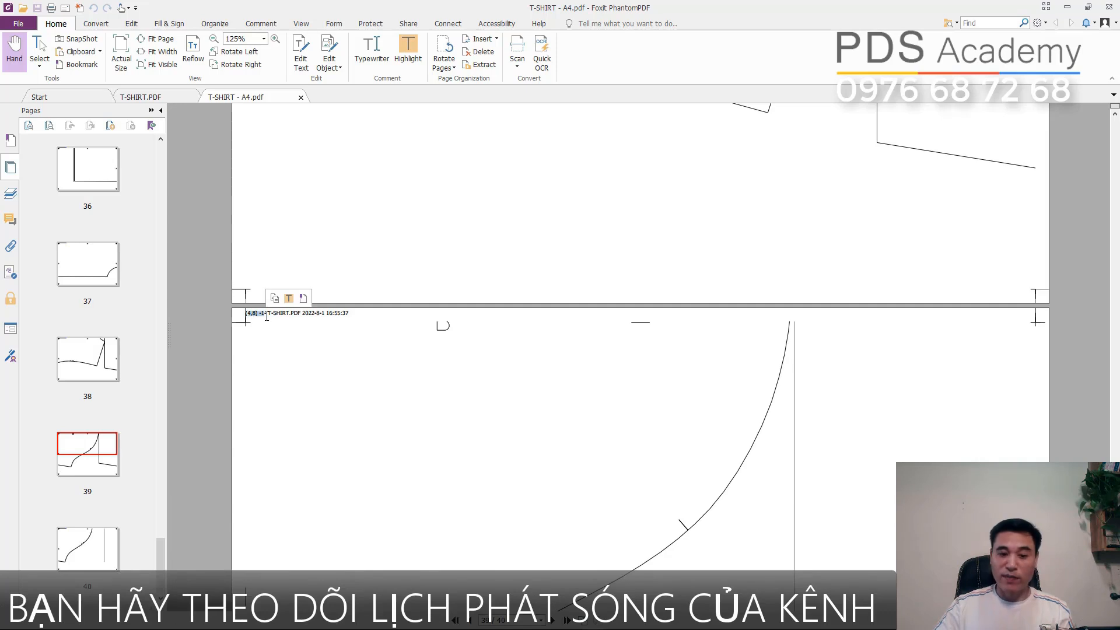
{"action": "left_click", "coordinate": [412, 375]}
{"action": "left_click", "coordinate": [129, 96]}
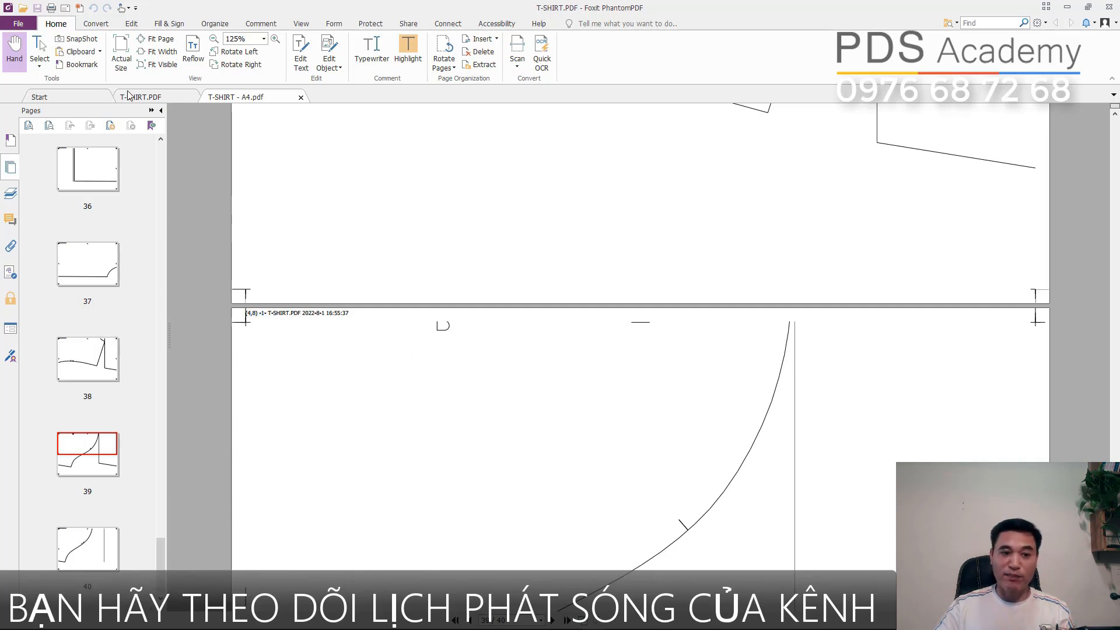
{"action": "left_click", "coordinate": [264, 99]}
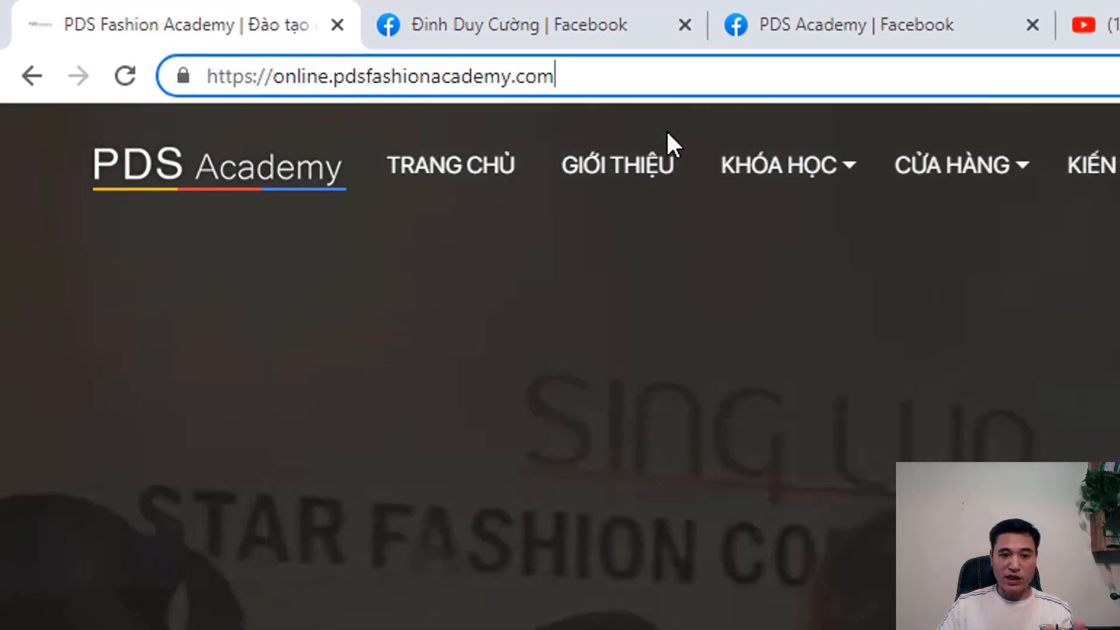
- On the PDS Academy website in the browser, open the course "Khóa học ỨNG DỤNG phần mềm Gerber" and look through its curriculum
{"action": "mouse_move", "coordinate": [741, 166]}
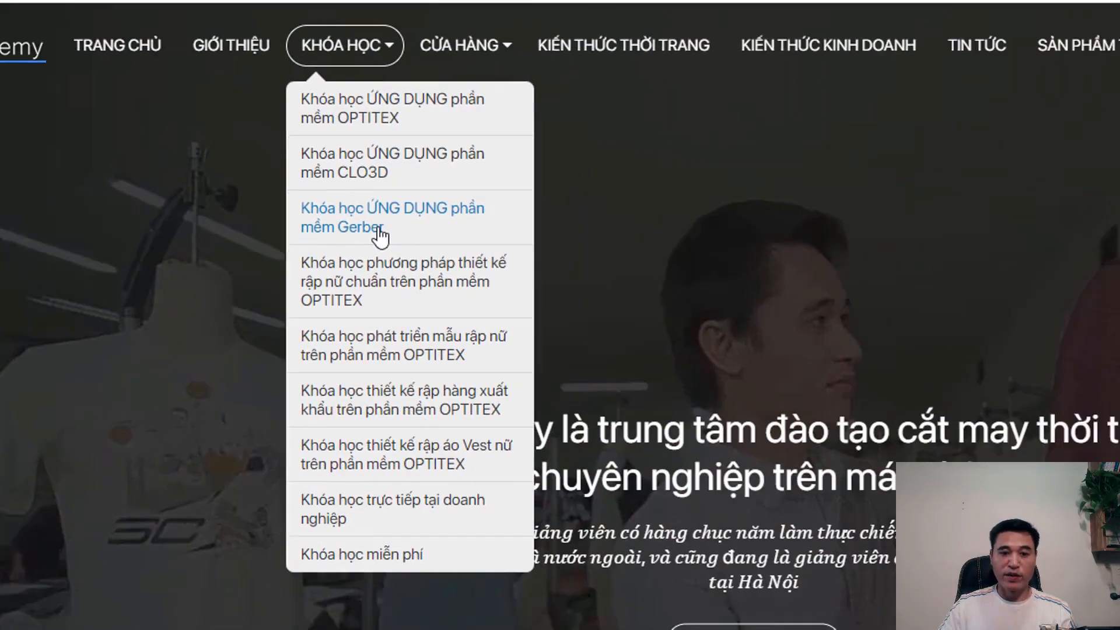
{"action": "left_click", "coordinate": [402, 263]}
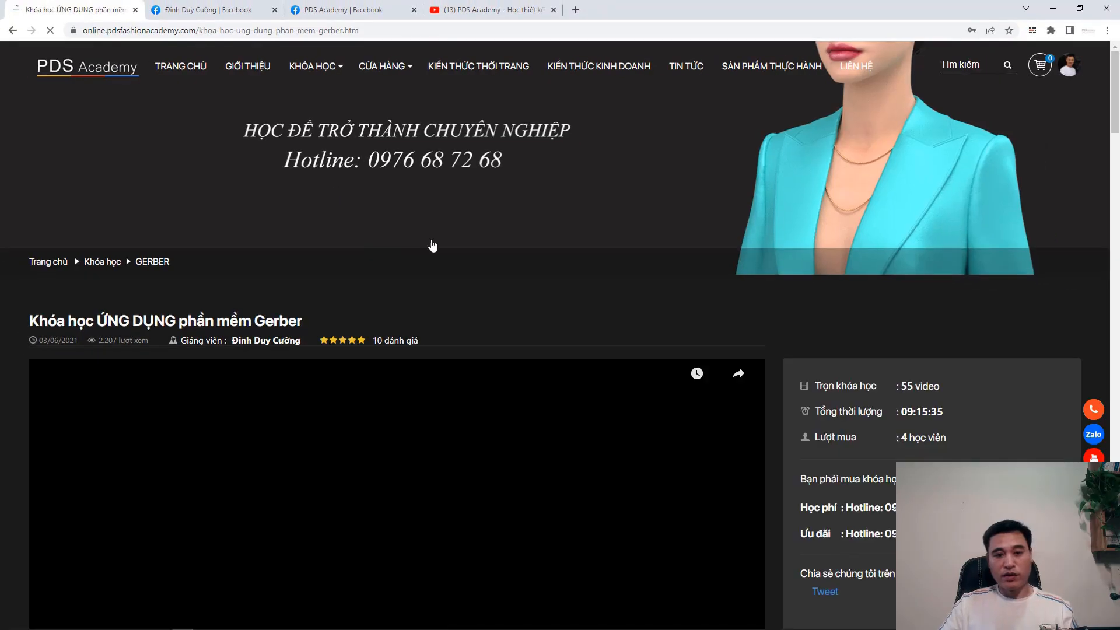
{"action": "scroll", "coordinate": [446, 247], "scroll_direction": "down", "scroll_amount": 10}
{"action": "scroll", "coordinate": [446, 247], "scroll_direction": "down", "scroll_amount": 10}
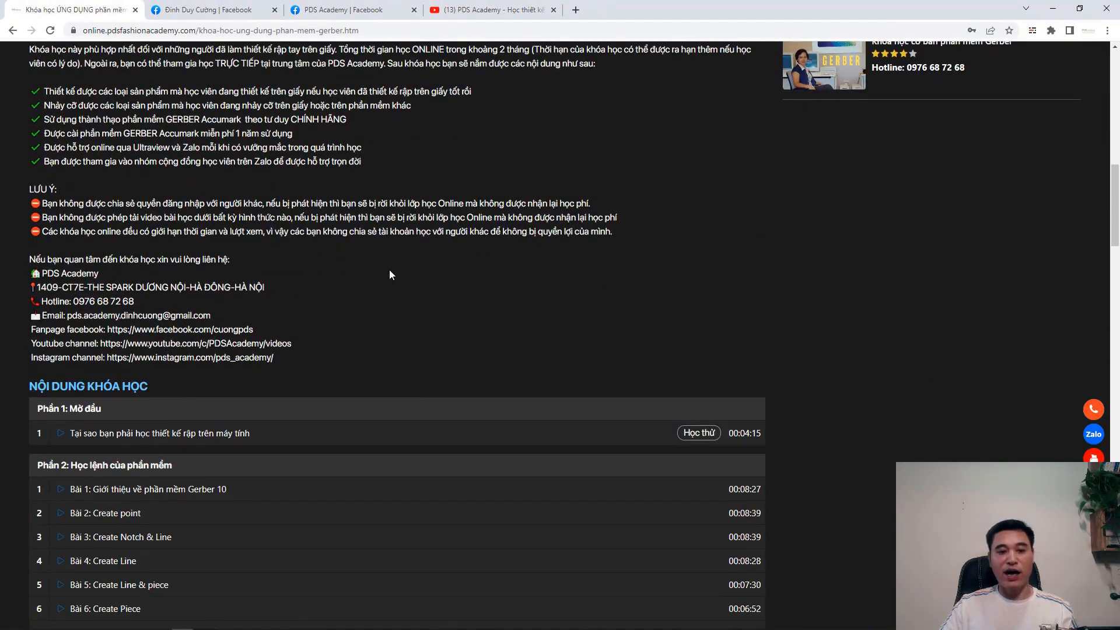
{"action": "scroll", "coordinate": [395, 325], "scroll_direction": "down", "scroll_amount": 10}
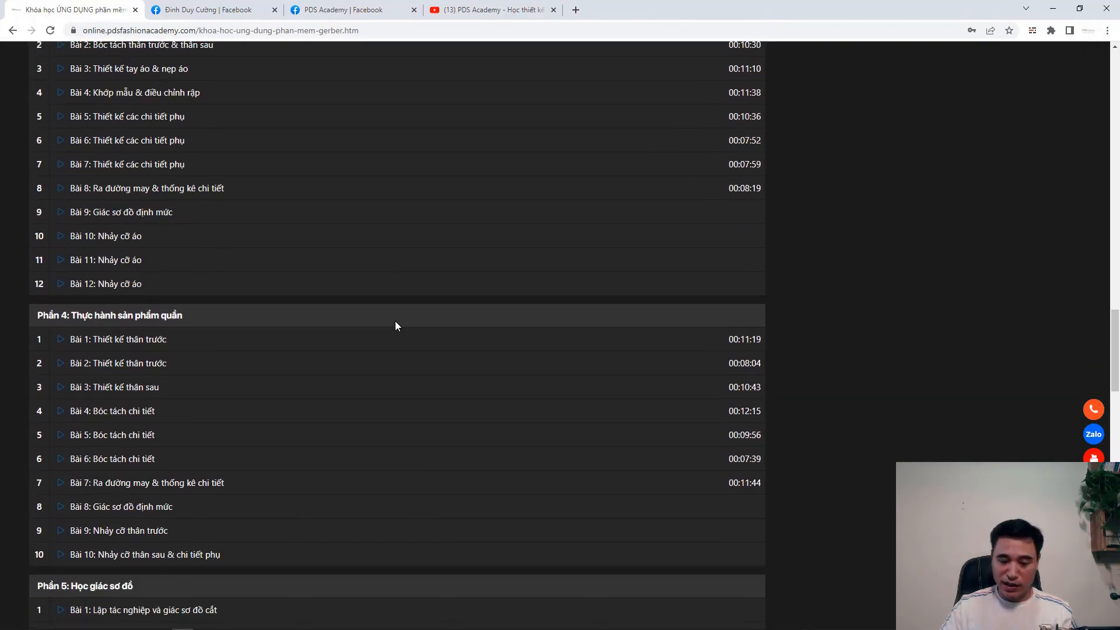
{"action": "scroll", "coordinate": [395, 325], "scroll_direction": "down", "scroll_amount": 8}
{"action": "scroll", "coordinate": [395, 325], "scroll_direction": "up", "scroll_amount": 18}
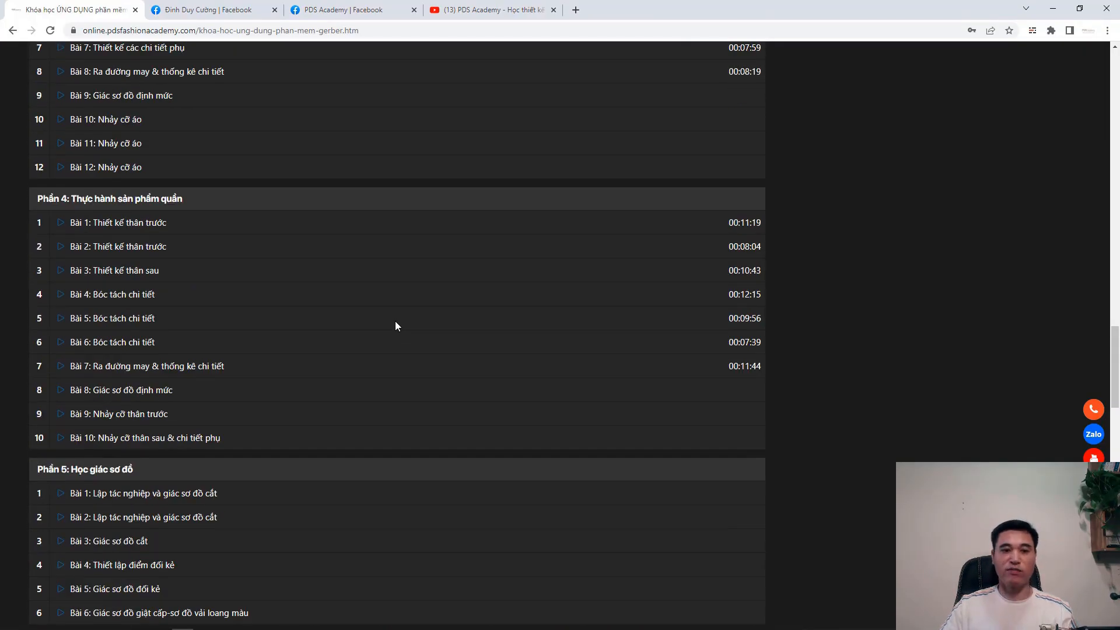
{"action": "scroll", "coordinate": [394, 321], "scroll_direction": "up", "scroll_amount": 18}
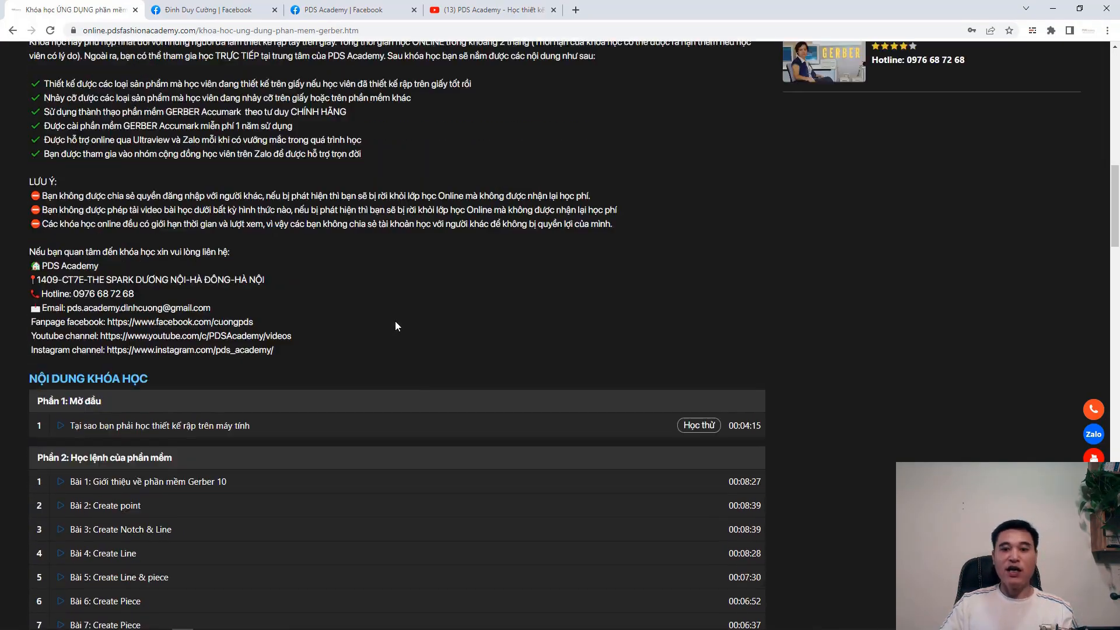
- Open the Gerber course's lessons, play "Bài 3: Create Notch & Line" from a point further into the video, and pause it
{"action": "left_click", "coordinate": [1068, 65]}
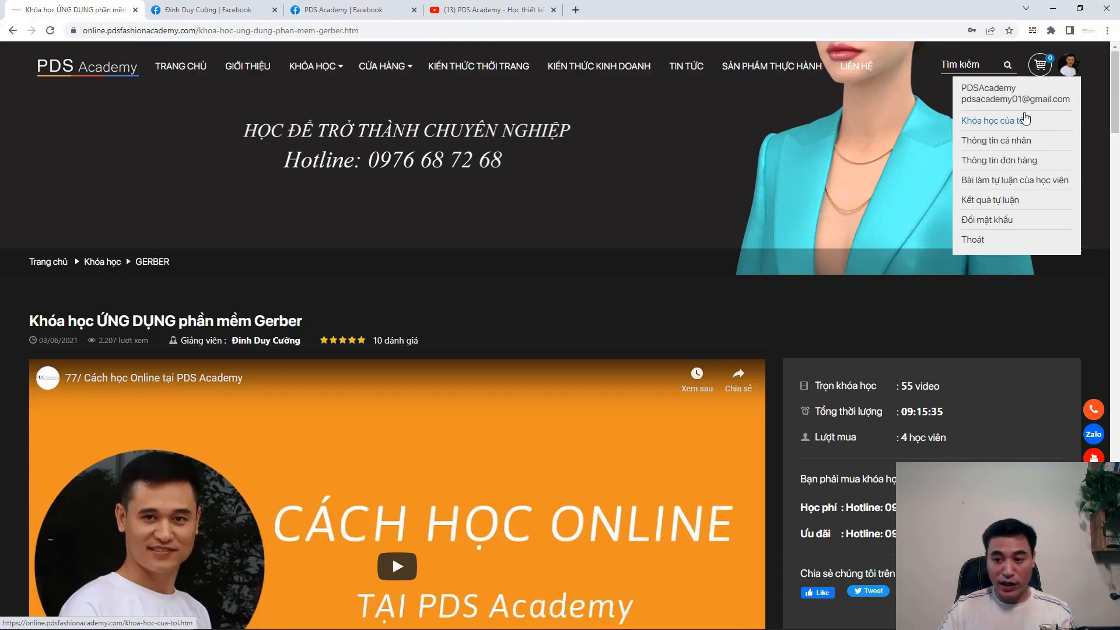
{"action": "scroll", "coordinate": [1034, 268], "scroll_direction": "down", "scroll_amount": 8}
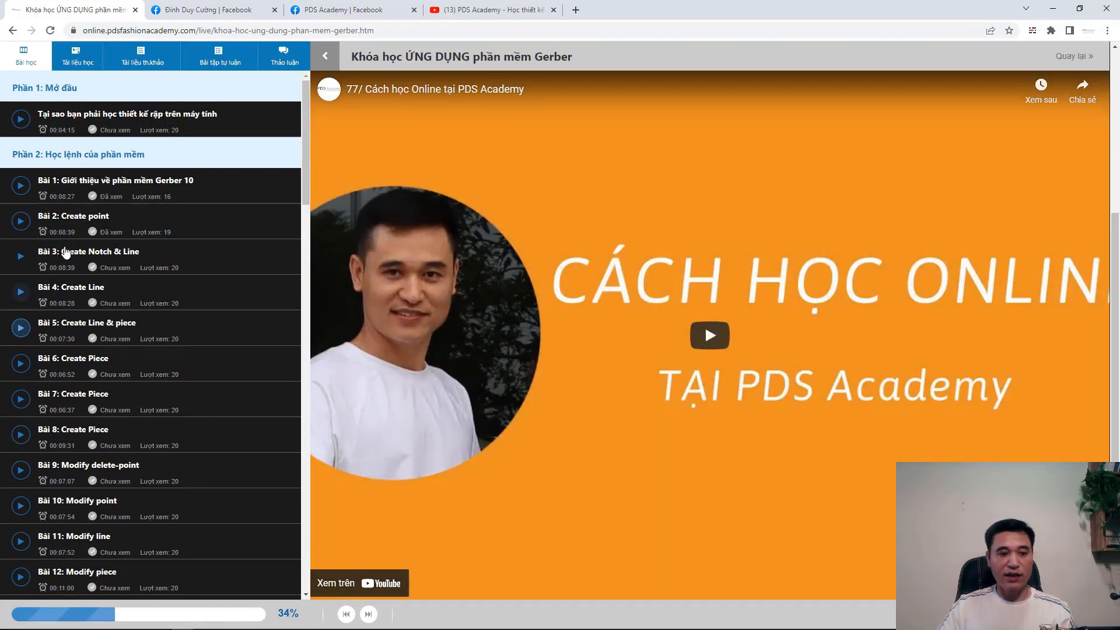
{"action": "left_click", "coordinate": [82, 267]}
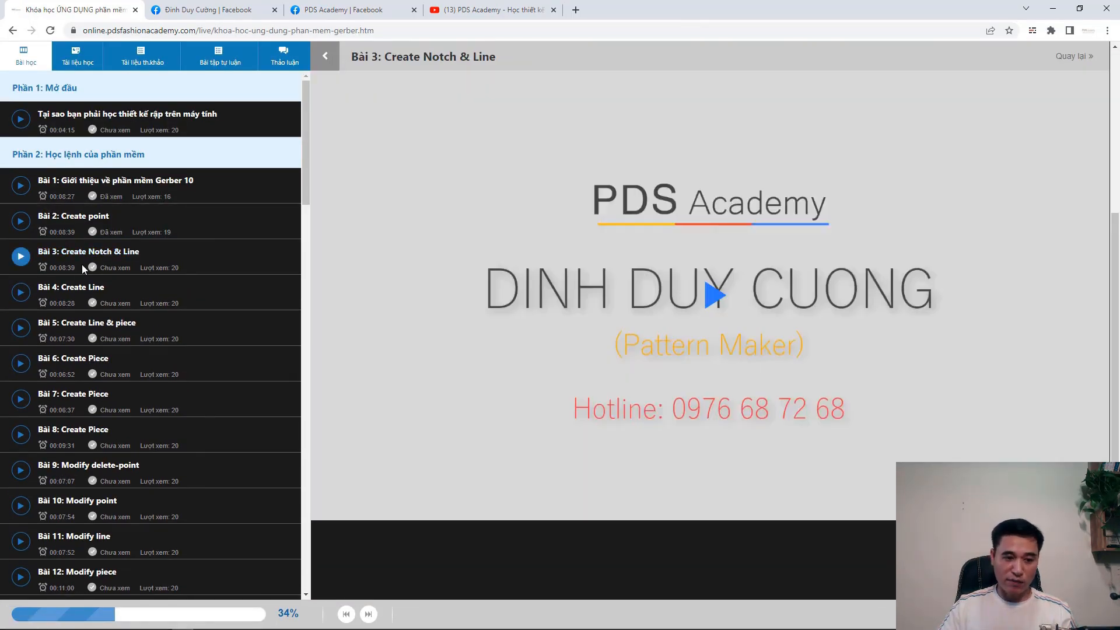
{"action": "left_click", "coordinate": [714, 295]}
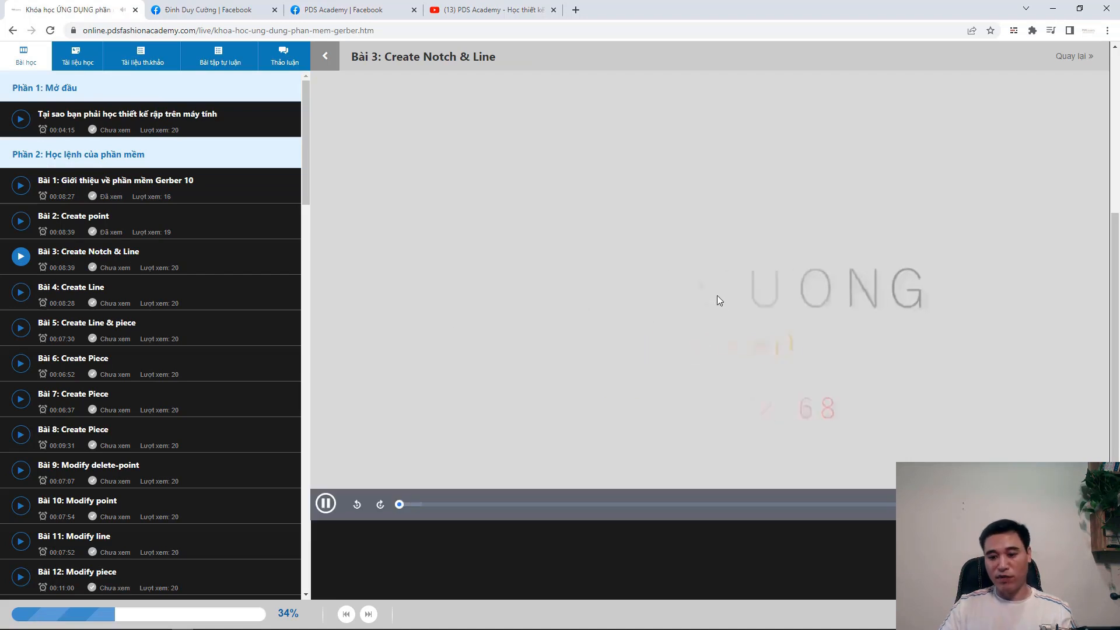
{"action": "left_click", "coordinate": [634, 504]}
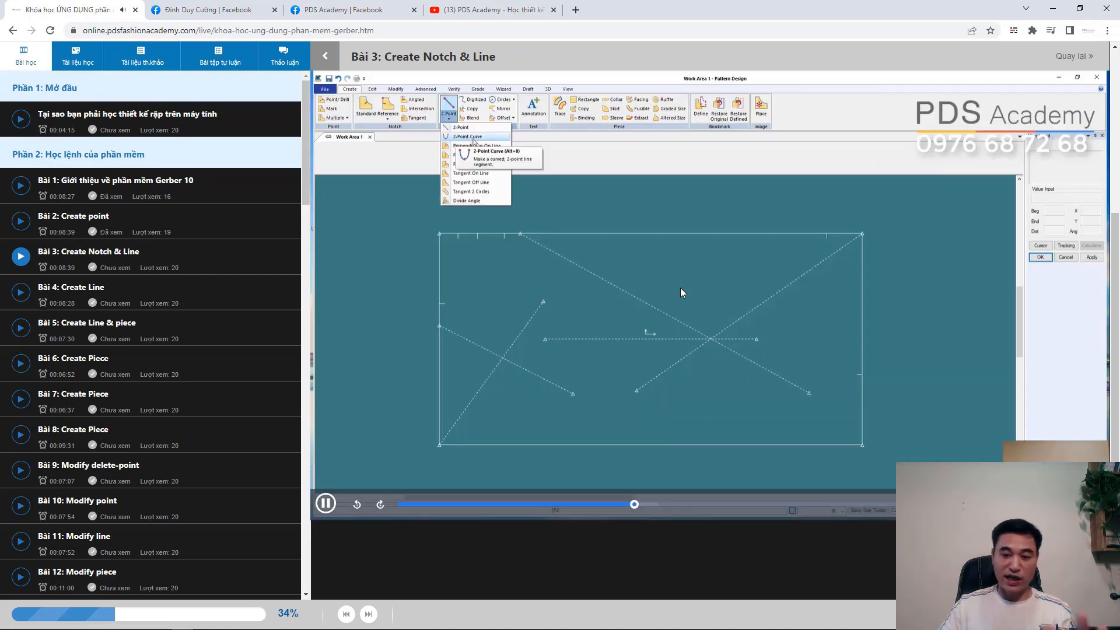
{"action": "left_click", "coordinate": [680, 288]}
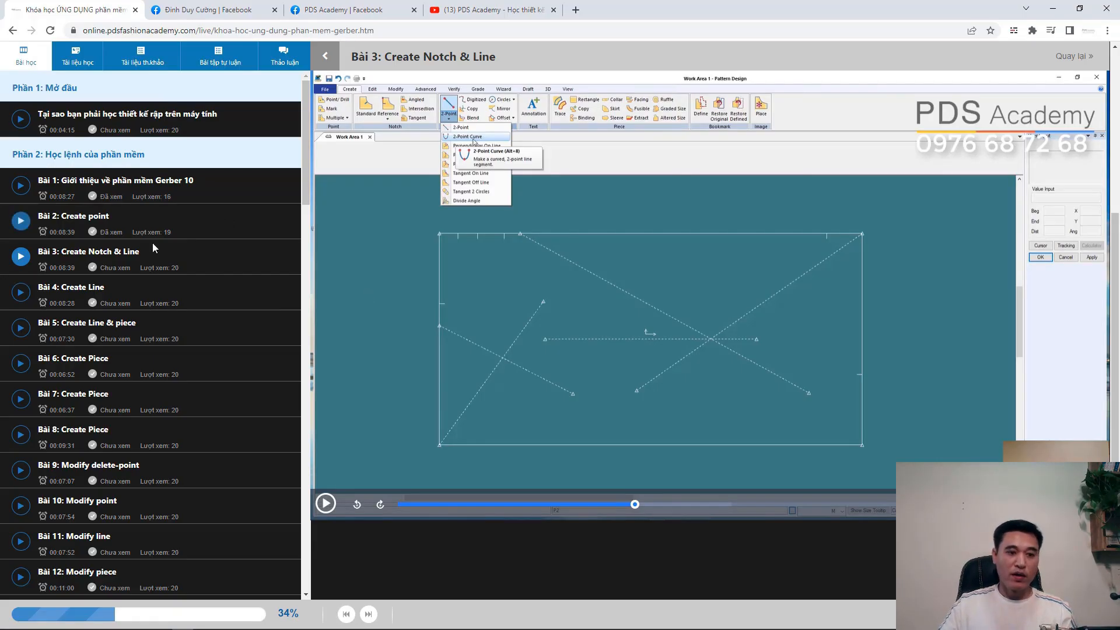
- Look through the course's lesson list as far as "Phần 3: Thực hành sản phẩm áo"
{"action": "scroll", "coordinate": [179, 310], "scroll_direction": "down", "scroll_amount": 6}
{"action": "scroll", "coordinate": [179, 309], "scroll_direction": "down", "scroll_amount": 7}
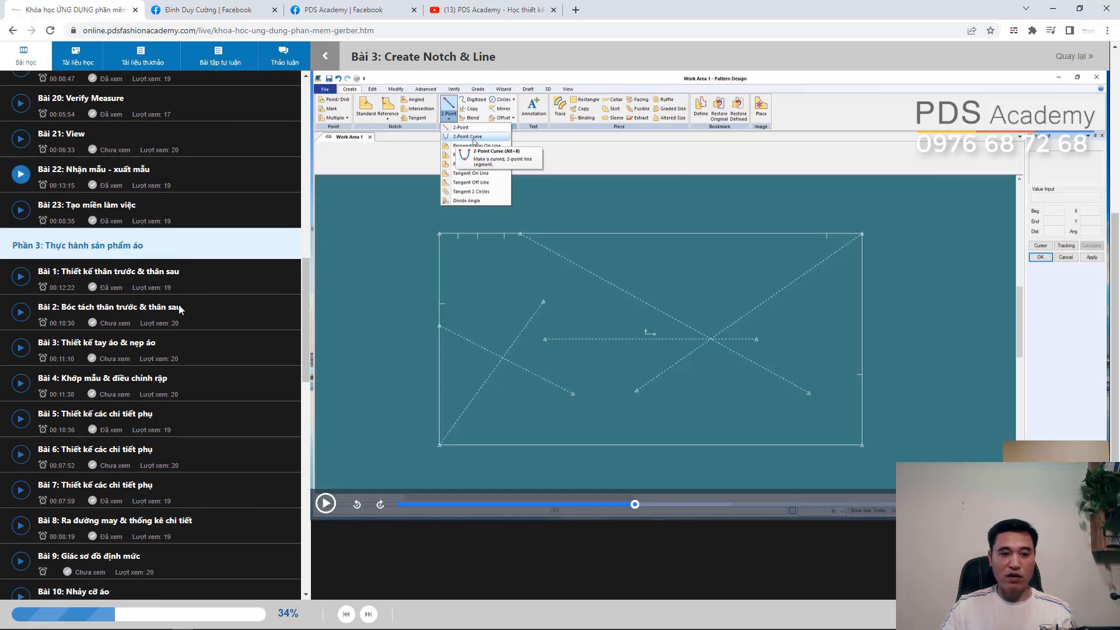
{"action": "scroll", "coordinate": [179, 309], "scroll_direction": "up", "scroll_amount": 2}
{"action": "scroll", "coordinate": [179, 310], "scroll_direction": "down", "scroll_amount": 2}
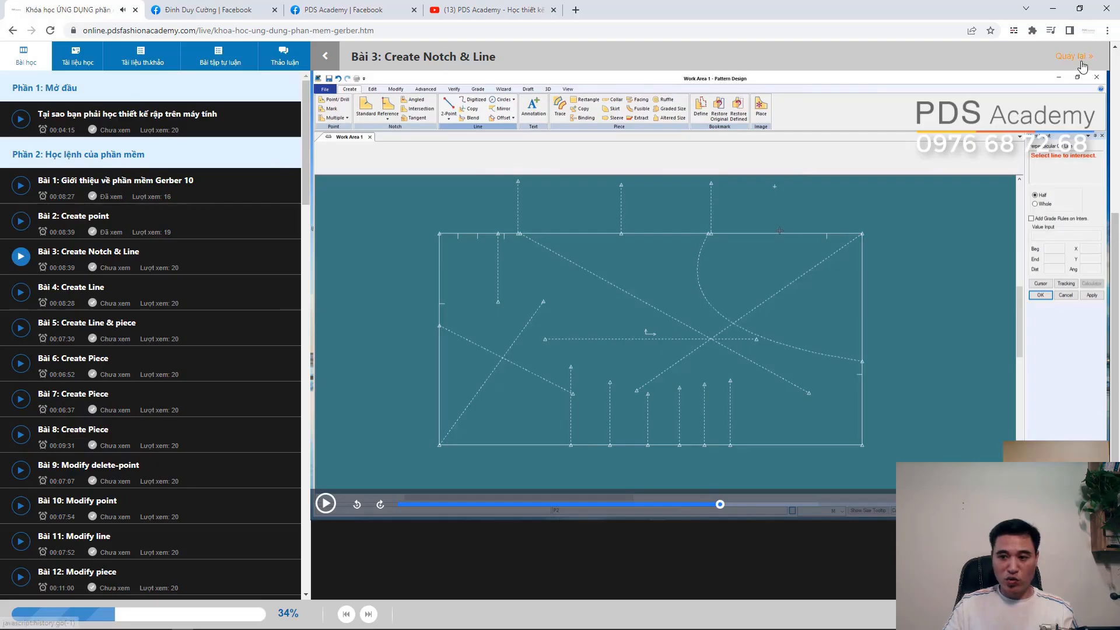
- Return to the Gerber course page and read its general introduction, notes and contact section
{"action": "left_click", "coordinate": [1080, 56]}
{"action": "scroll", "coordinate": [811, 518], "scroll_direction": "down", "scroll_amount": 7}
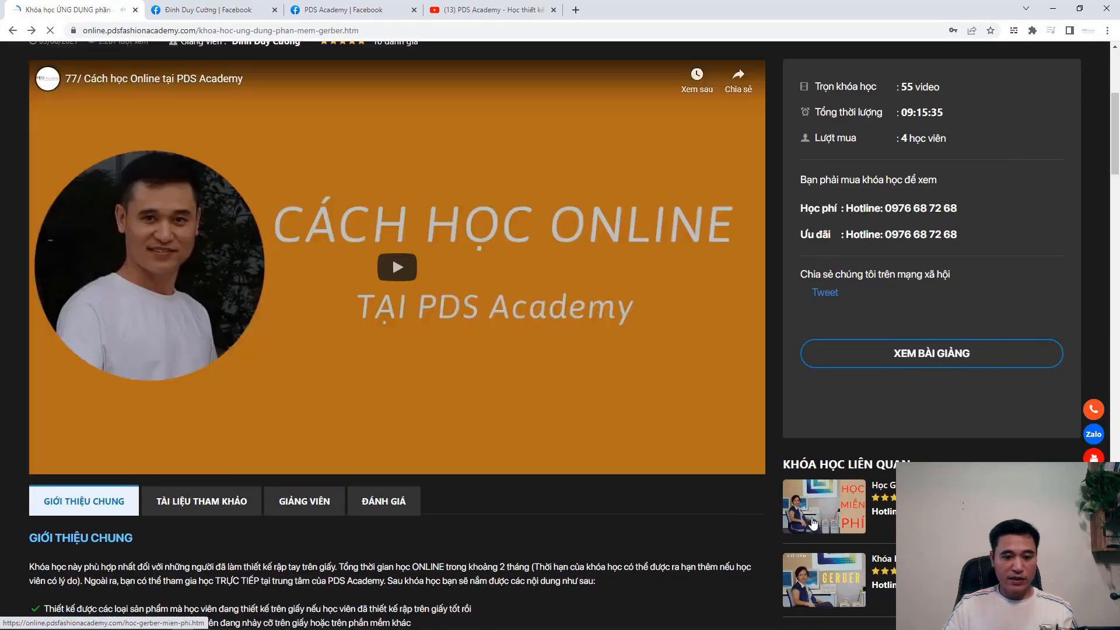
{"action": "scroll", "coordinate": [811, 518], "scroll_direction": "up", "scroll_amount": 6}
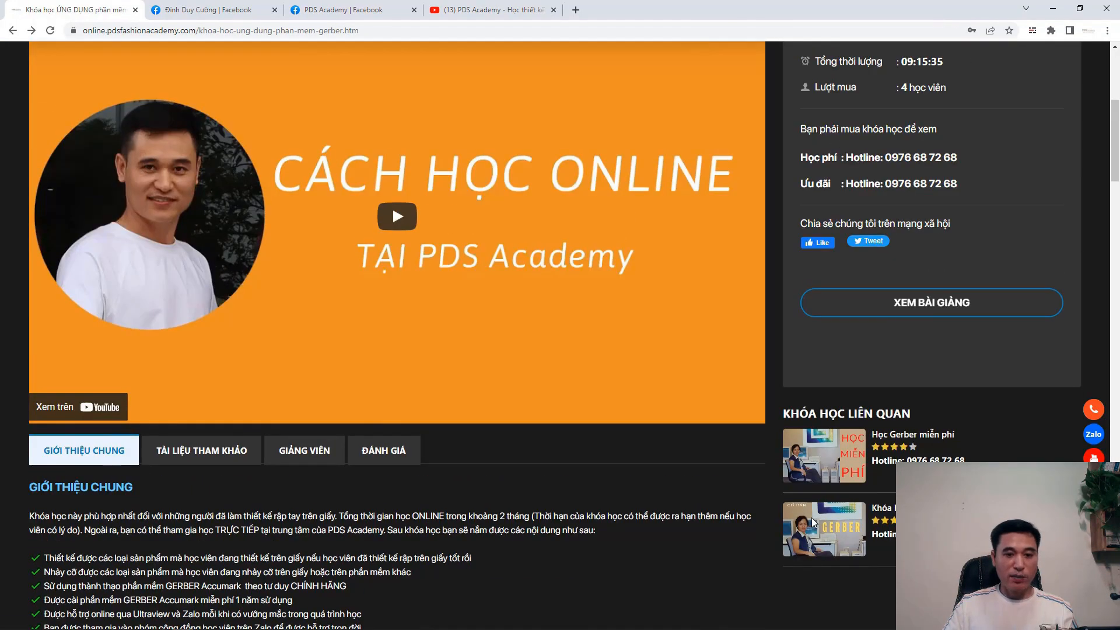
{"action": "scroll", "coordinate": [814, 522], "scroll_direction": "up", "scroll_amount": 2}
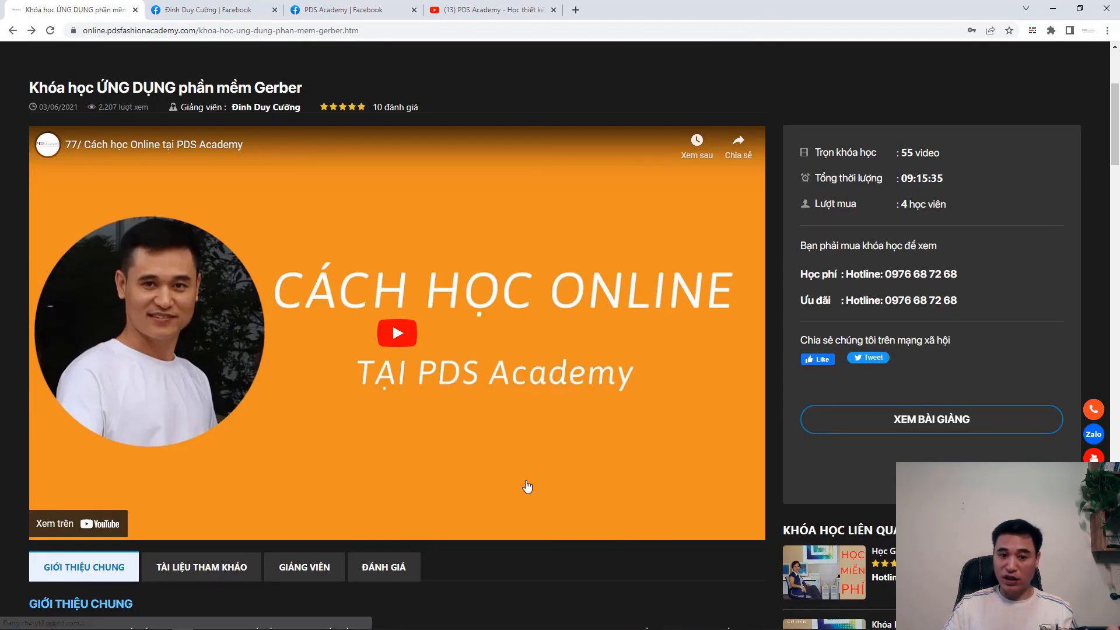
{"action": "scroll", "coordinate": [526, 486], "scroll_direction": "down", "scroll_amount": 8}
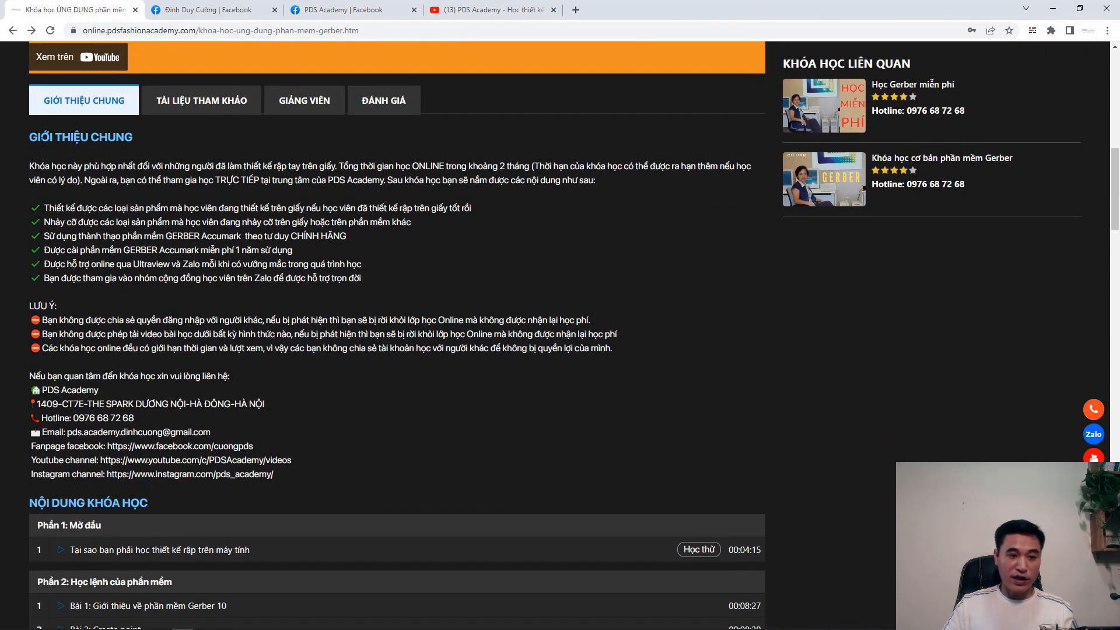
{"action": "left_click_drag", "start_coordinate": [28, 138], "coordinate": [365, 483]}
{"action": "left_click", "coordinate": [365, 483]}
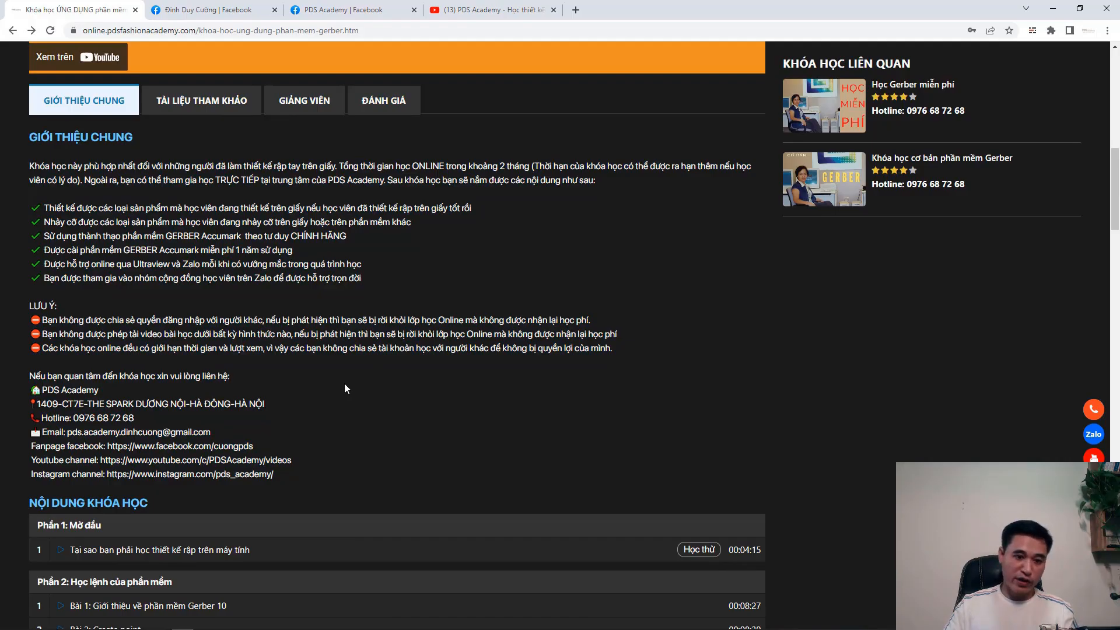
{"action": "left_click_drag", "start_coordinate": [58, 165], "coordinate": [324, 418]}
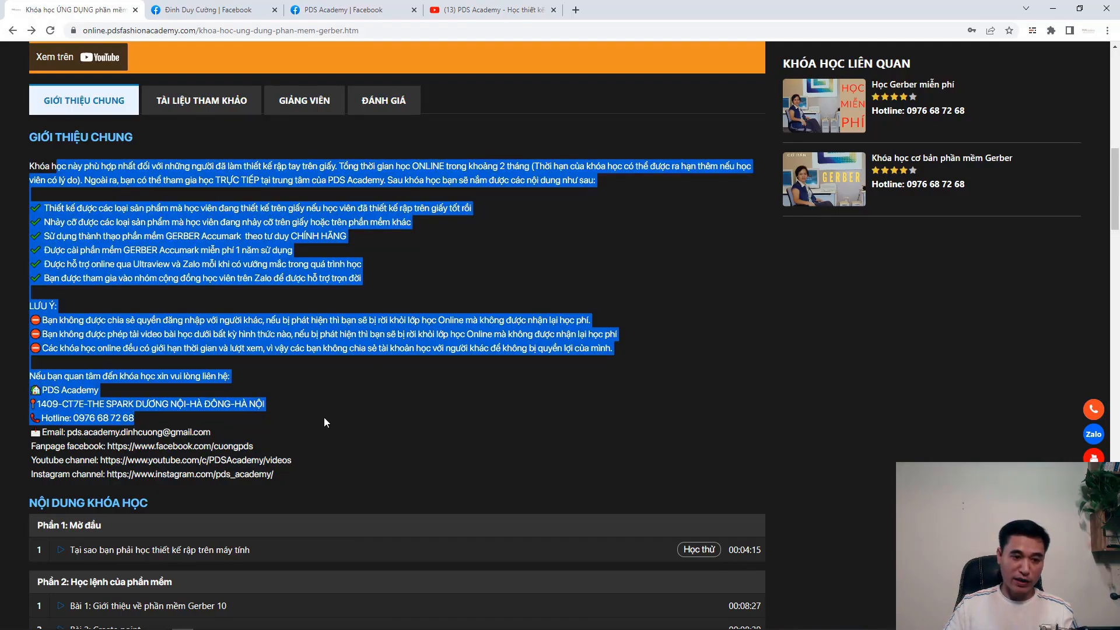
{"action": "scroll", "coordinate": [324, 418], "scroll_direction": "up", "scroll_amount": 12}
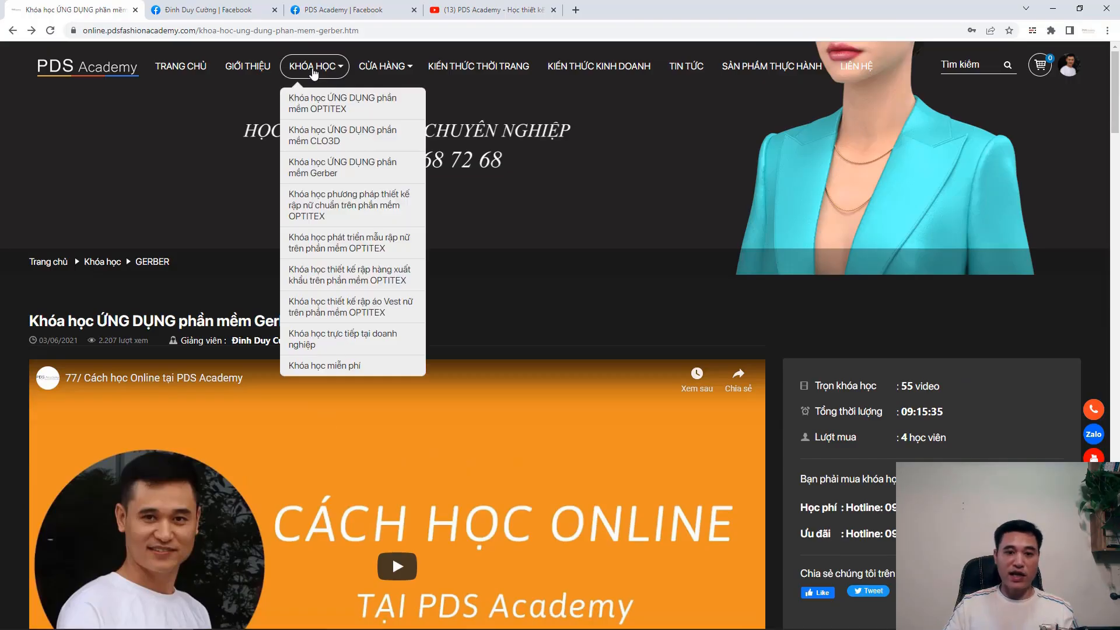
- Open the page listing all PDS Academy courses and browse the course cards
{"action": "left_click", "coordinate": [314, 67]}
{"action": "scroll", "coordinate": [663, 452], "scroll_direction": "down", "scroll_amount": 10}
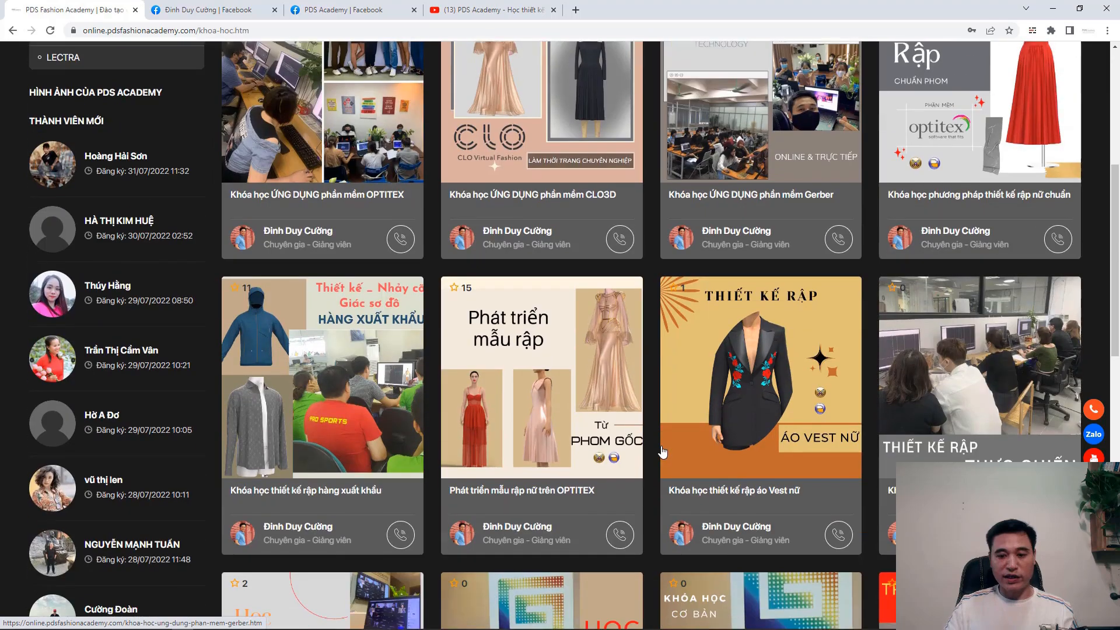
{"action": "scroll", "coordinate": [663, 452], "scroll_direction": "up", "scroll_amount": 4}
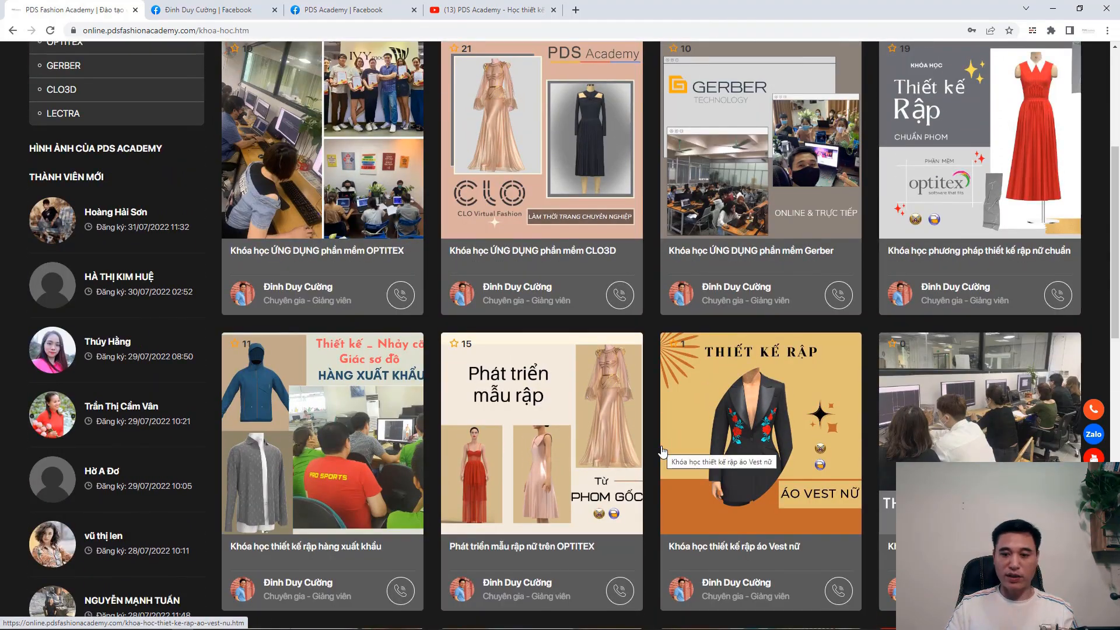
{"action": "scroll", "coordinate": [662, 451], "scroll_direction": "up", "scroll_amount": 5}
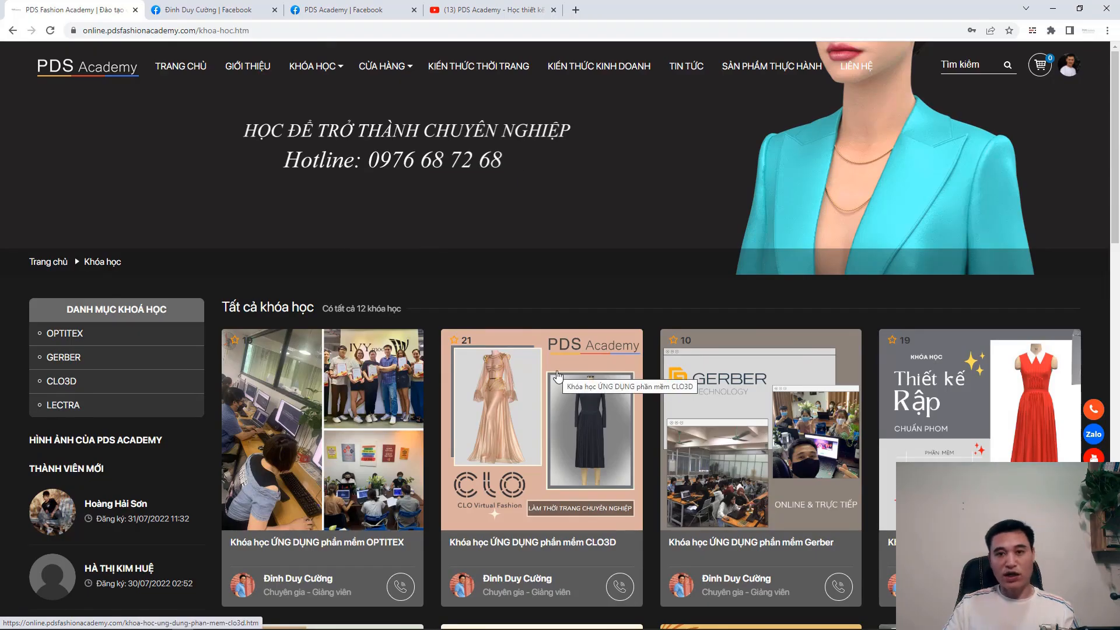
- View the instructor's Facebook profile, the PDS Academy Facebook page and the PDS Academy YouTube channel's videos
{"action": "left_click", "coordinate": [201, 10]}
{"action": "scroll", "coordinate": [747, 326], "scroll_direction": "down", "scroll_amount": 2}
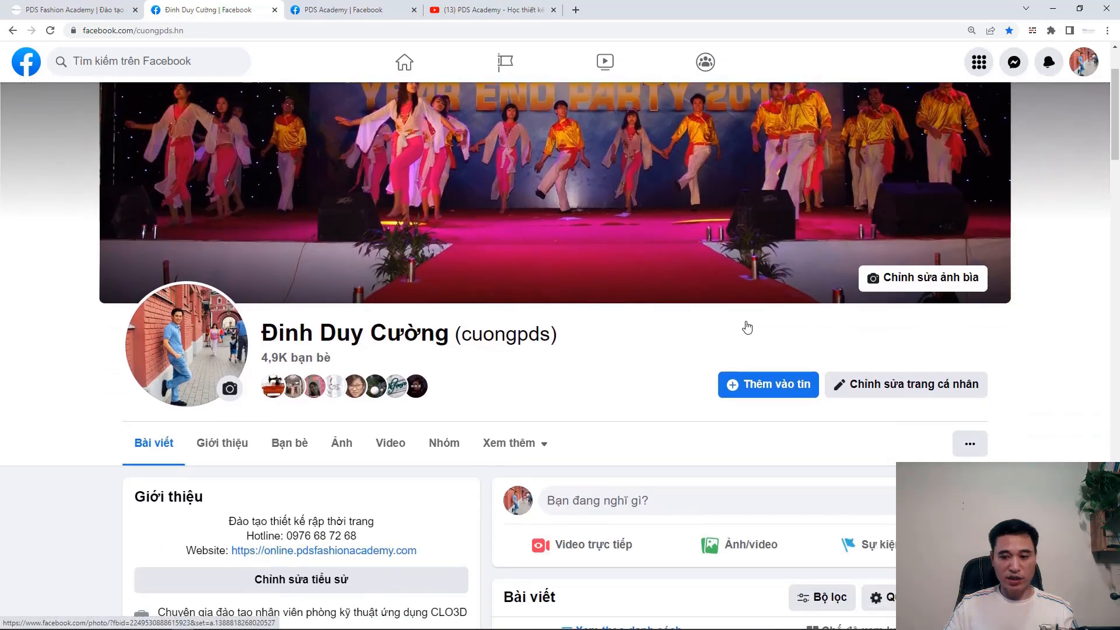
{"action": "scroll", "coordinate": [747, 326], "scroll_direction": "down", "scroll_amount": 1}
{"action": "scroll", "coordinate": [743, 325], "scroll_direction": "up", "scroll_amount": 3}
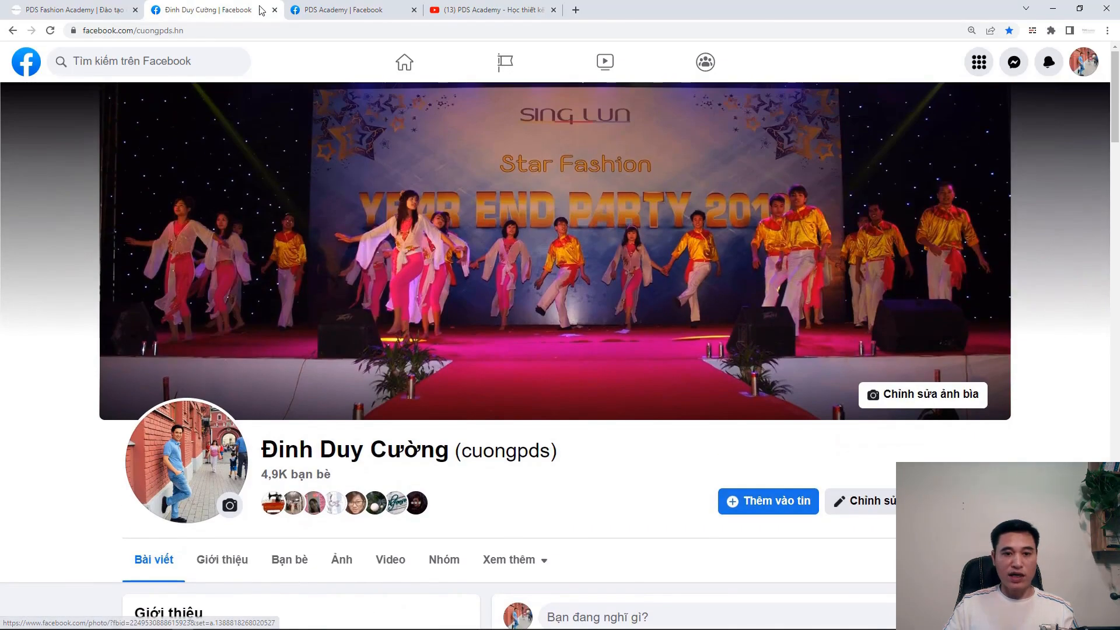
{"action": "left_click", "coordinate": [313, 10]}
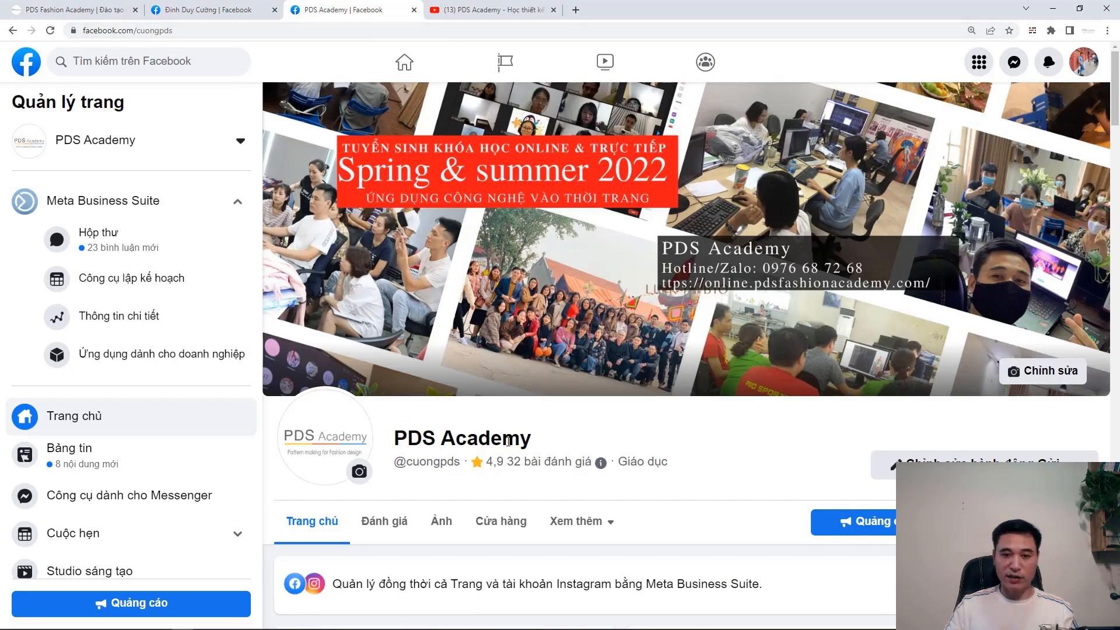
{"action": "left_click", "coordinate": [508, 6]}
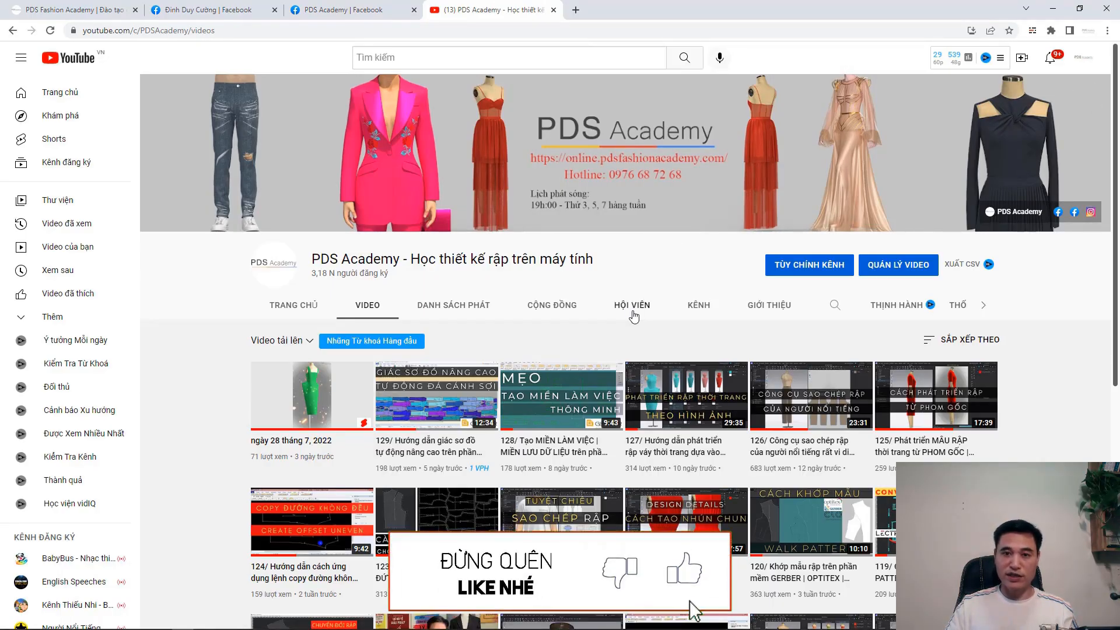
- Switch back to Foxit PhantomPDF and view page 38 of the T-SHIRT - A4 file
{"action": "left_click", "coordinate": [593, 621]}
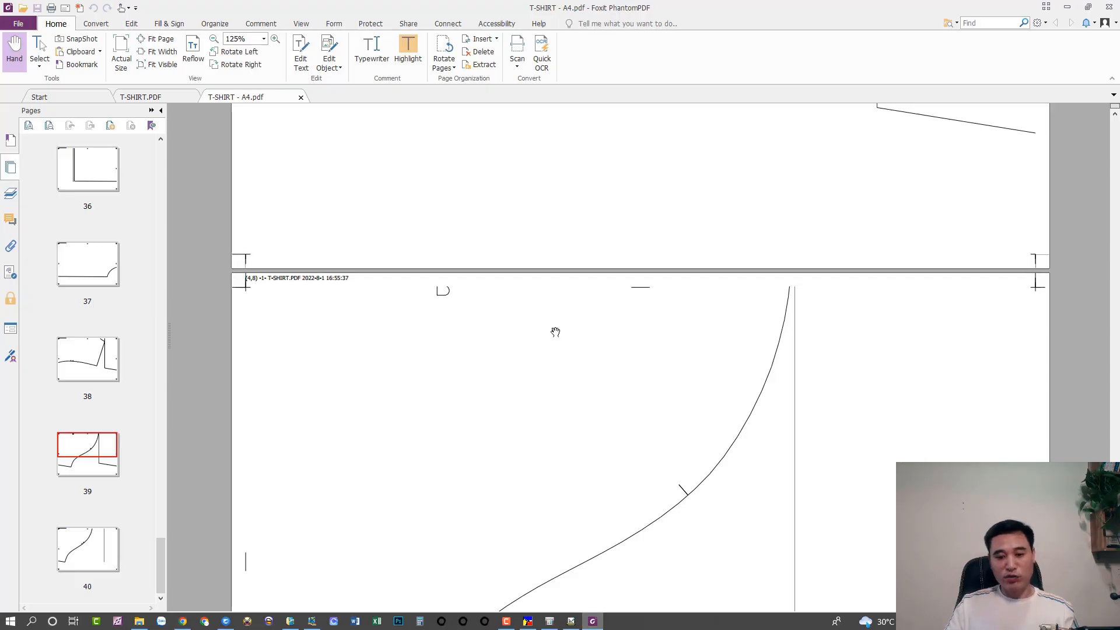
{"action": "scroll", "coordinate": [553, 301], "scroll_direction": "up", "scroll_amount": 6}
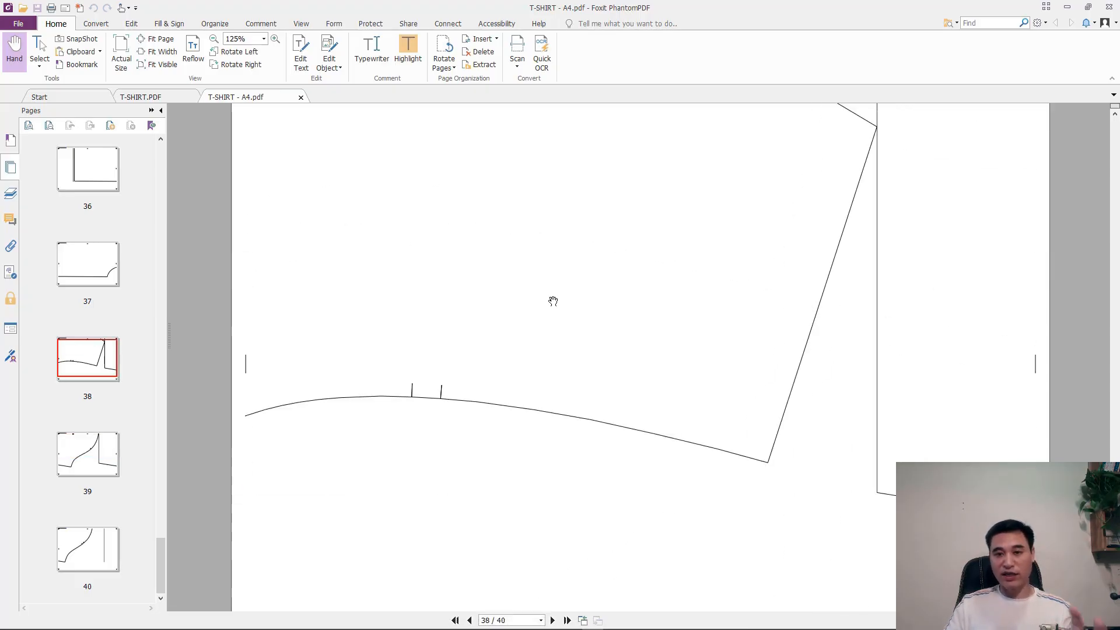